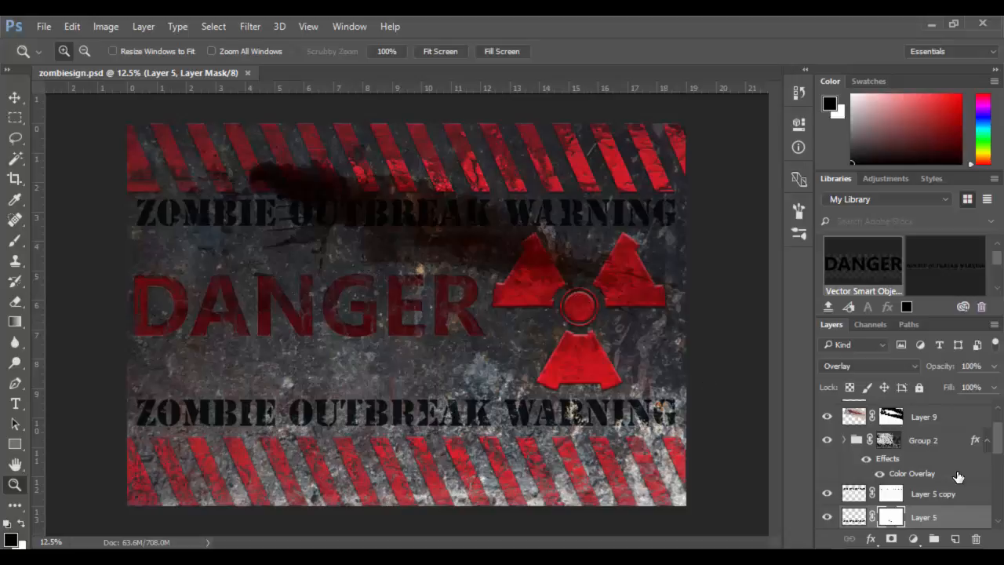
Step: Select Group 1 in the layer stack and briefly hide and reshow it to examine what it contributes to the sign
scroll(957, 477, "down", 3)
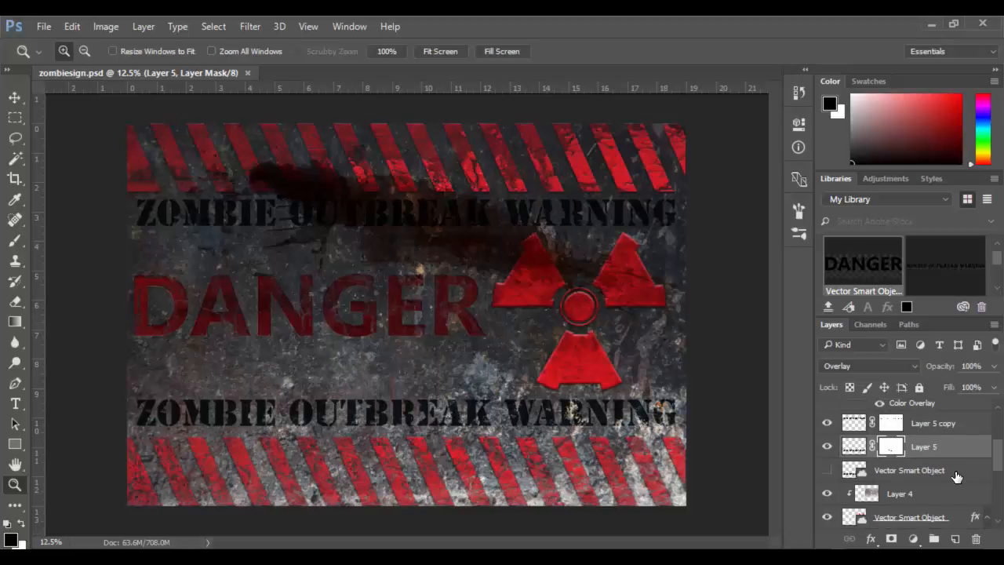
scroll(950, 476, "down", 3)
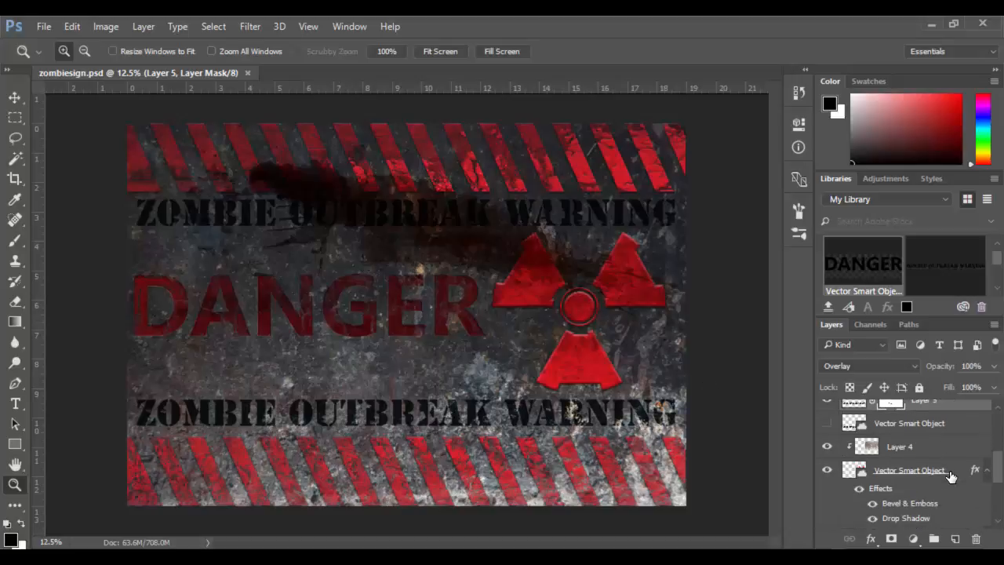
scroll(951, 477, "down", 2)
left_click(951, 476)
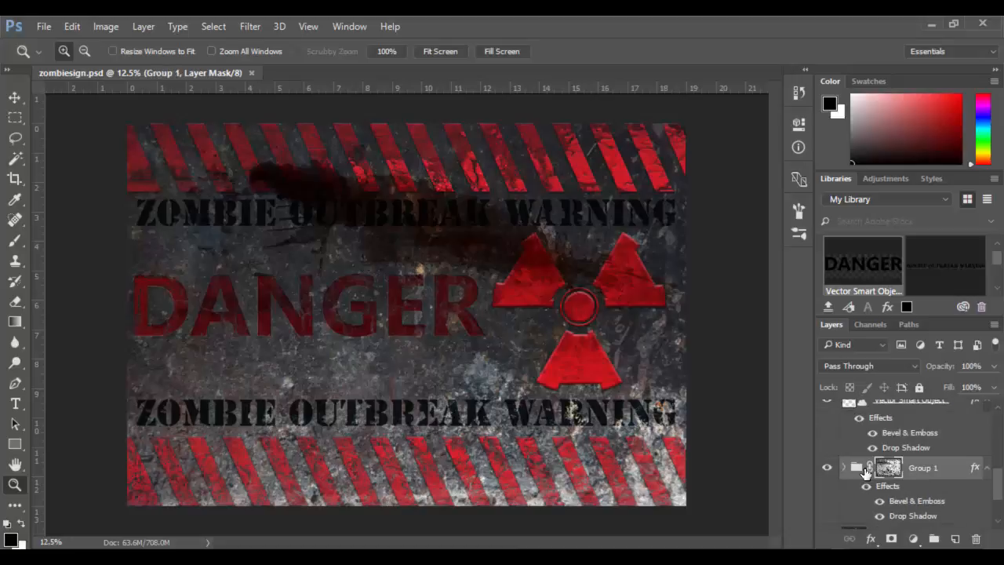
left_click(826, 468)
left_click(826, 469)
Step: Select Group 2 above the warning text layers and briefly hide and reshow it to examine its contribution
scroll(955, 469, "up", 5)
scroll(955, 469, "up", 2)
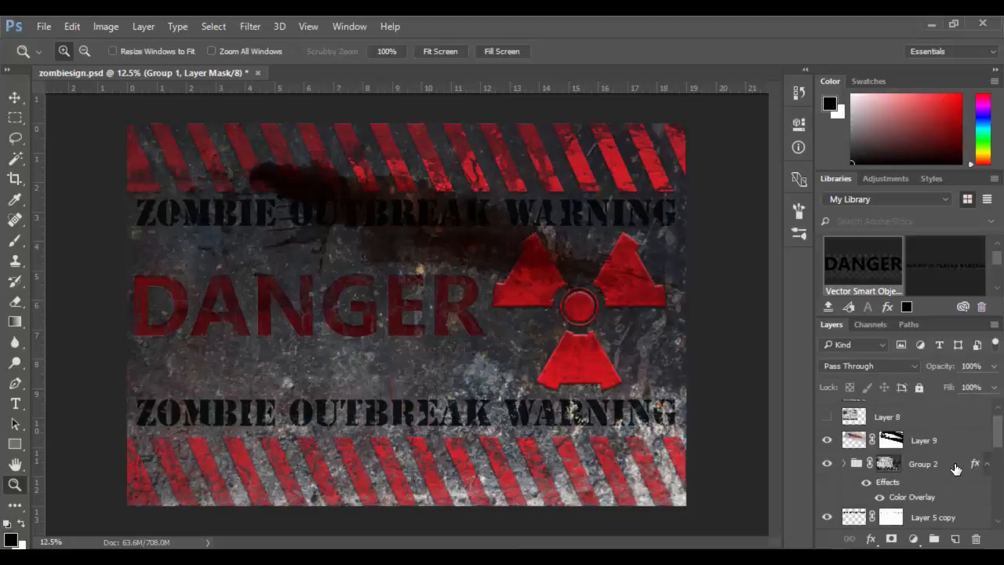
left_click(952, 463)
left_click(826, 464)
left_click(826, 463)
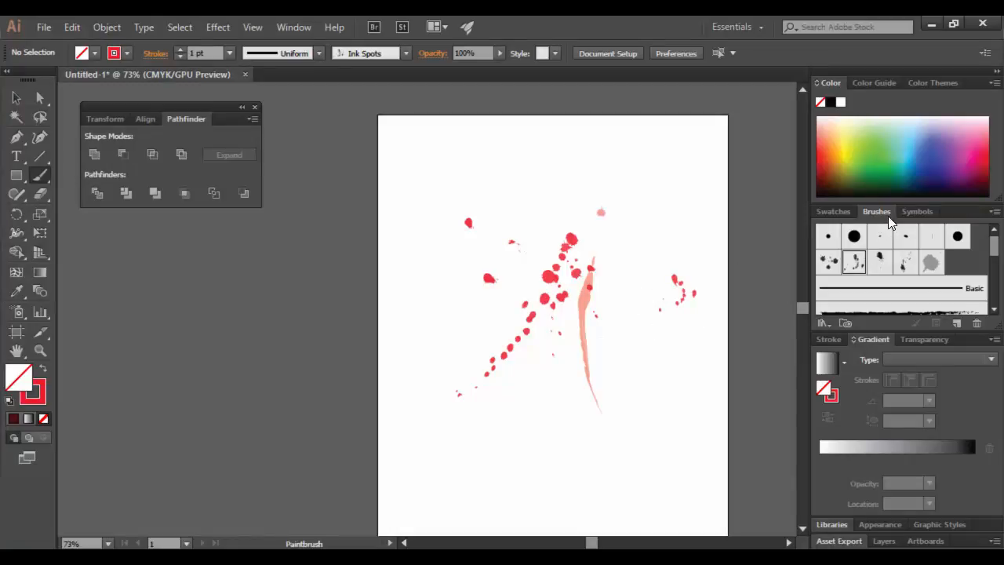
Step: In Illustrator, open the Artistic_Ink brush library
left_click(824, 325)
mouse_move(855, 381)
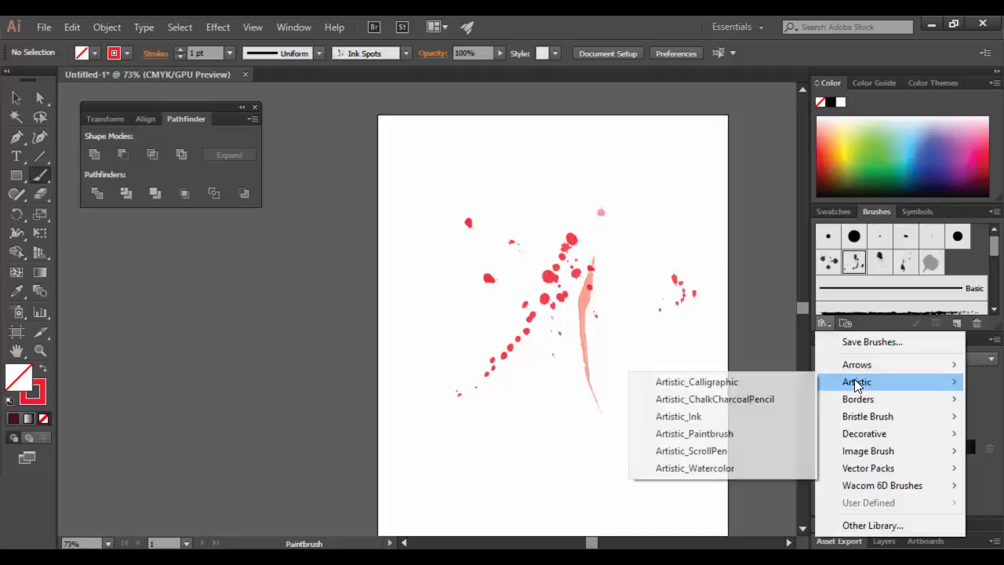
left_click(707, 417)
Step: Paint a long vertical stroke through the middle of the red splatters with the fine-speckle ink spatter brush
scroll(287, 330, "down", 2)
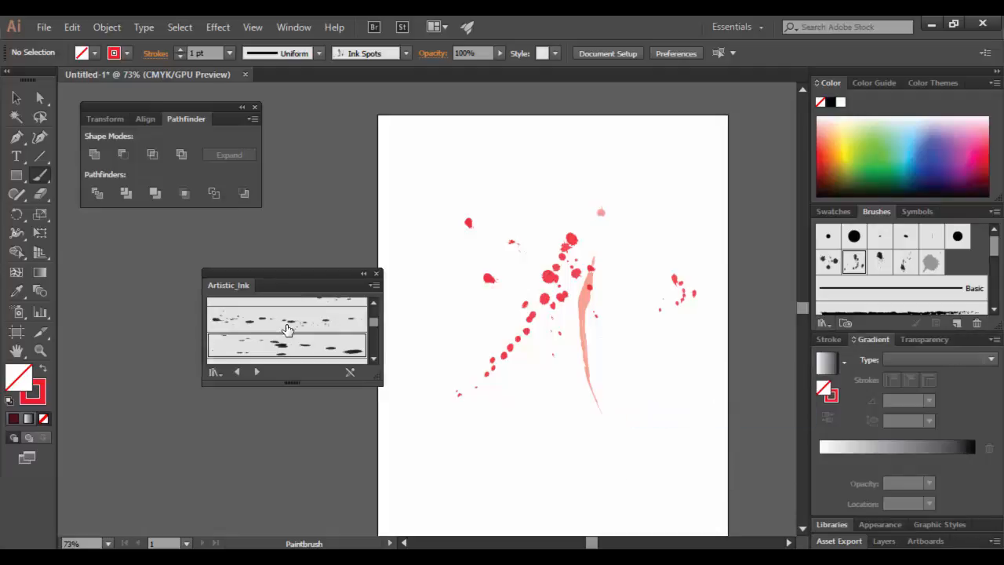
scroll(287, 330, "up", 3)
scroll(287, 324, "down", 3)
scroll(289, 324, "up", 1)
left_click(291, 340)
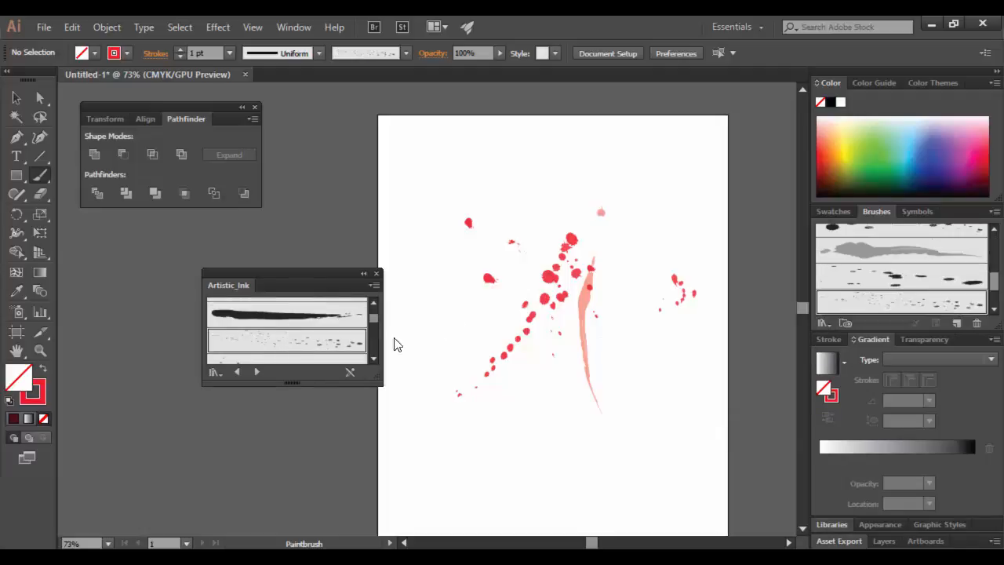
left_click_drag(537, 391, 538, 394)
left_click_drag(549, 460, 555, 240)
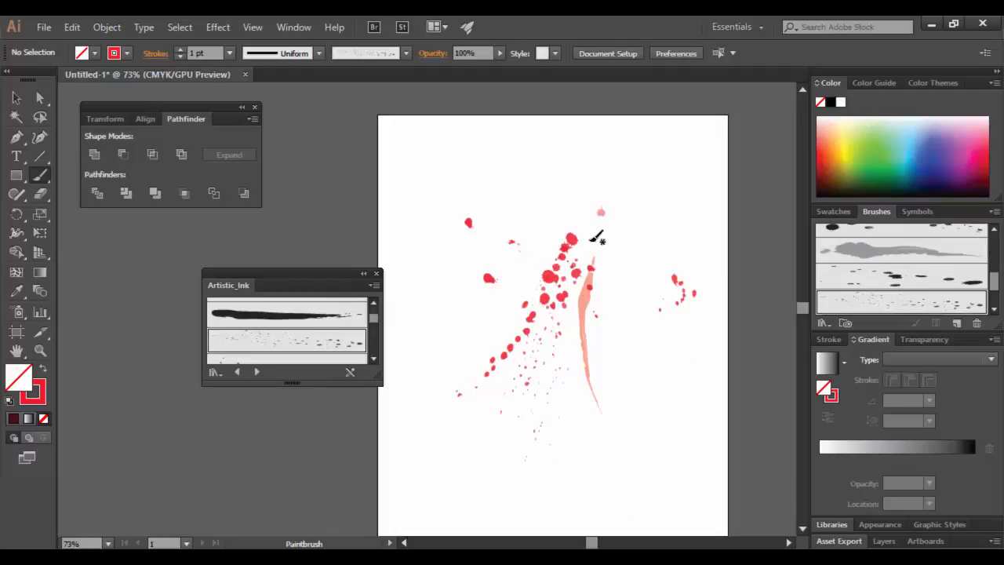
scroll(288, 326, "up", 2)
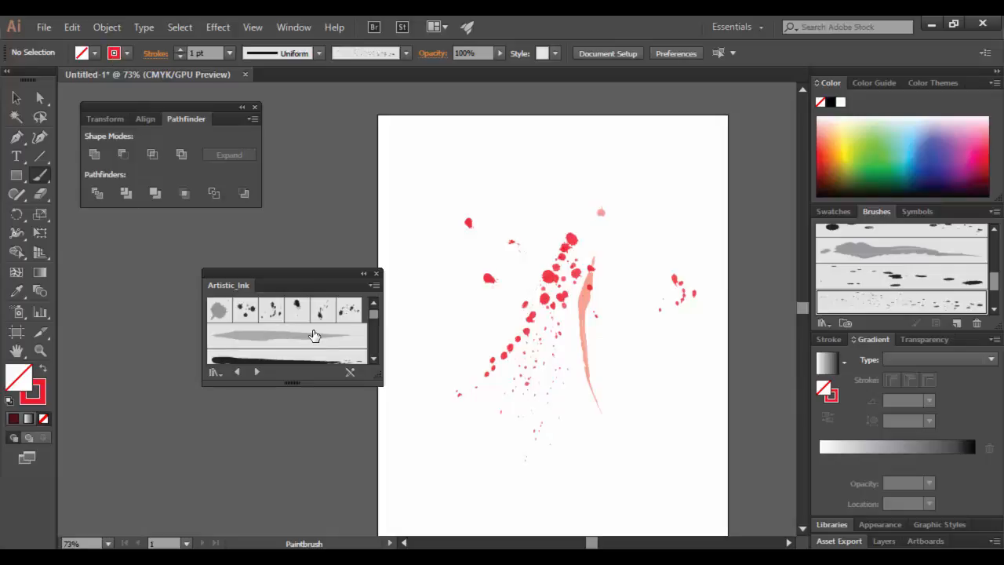
Step: Copy all the splatter artwork and paste it into the Photoshop sign document as a Smart Object
left_click(16, 98)
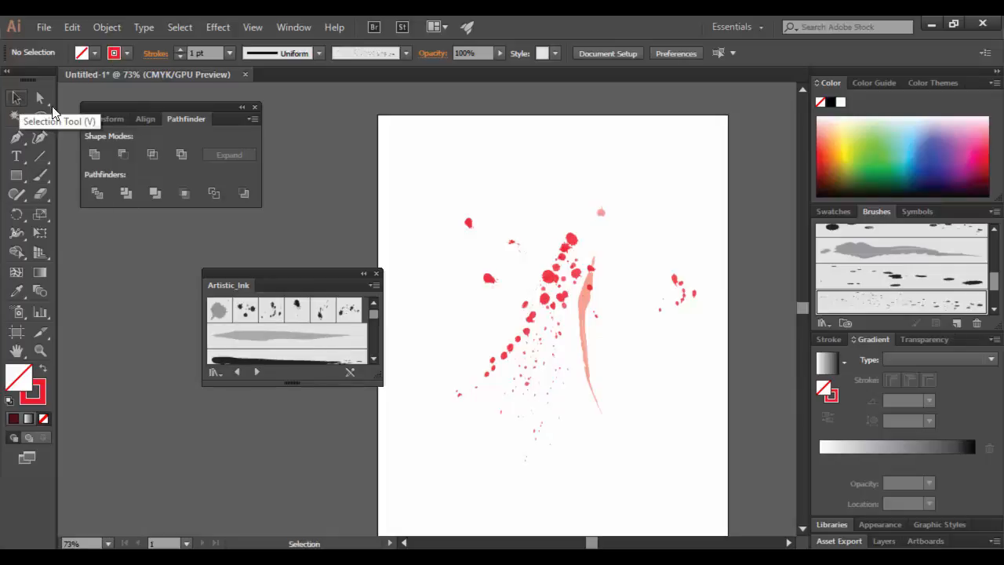
mouse_move(402, 138)
left_mouse_down()
mouse_move(694, 539)
mouse_move(740, 493)
mouse_move(721, 478)
left_mouse_up()
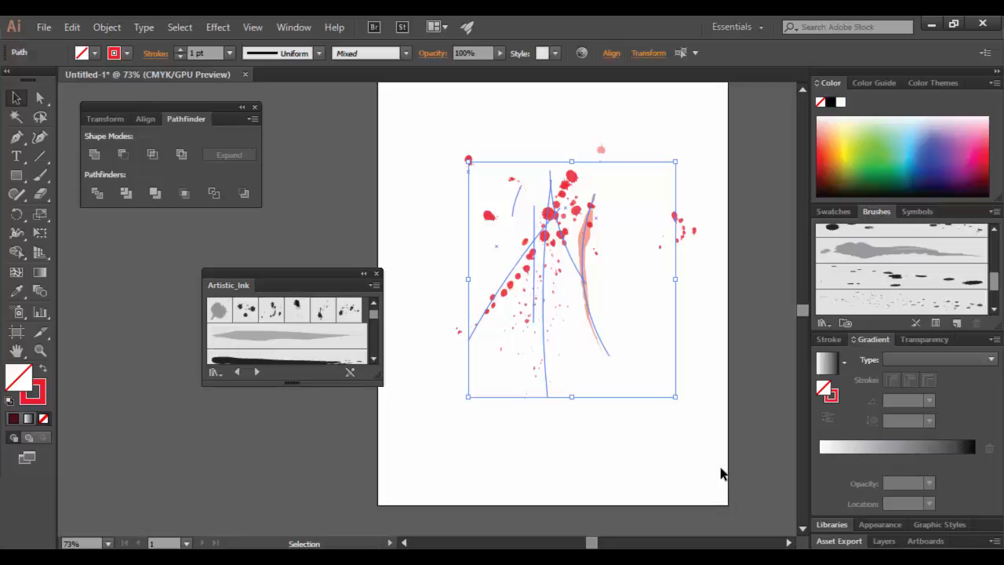
key("ctrl+c")
key("alt+Tab")
key("ctrl+v")
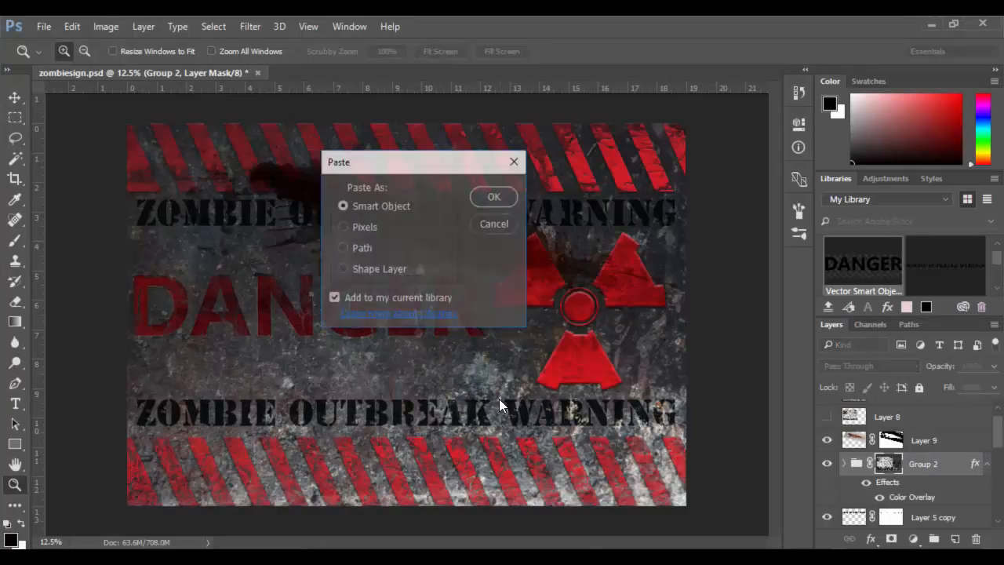
left_click(494, 197)
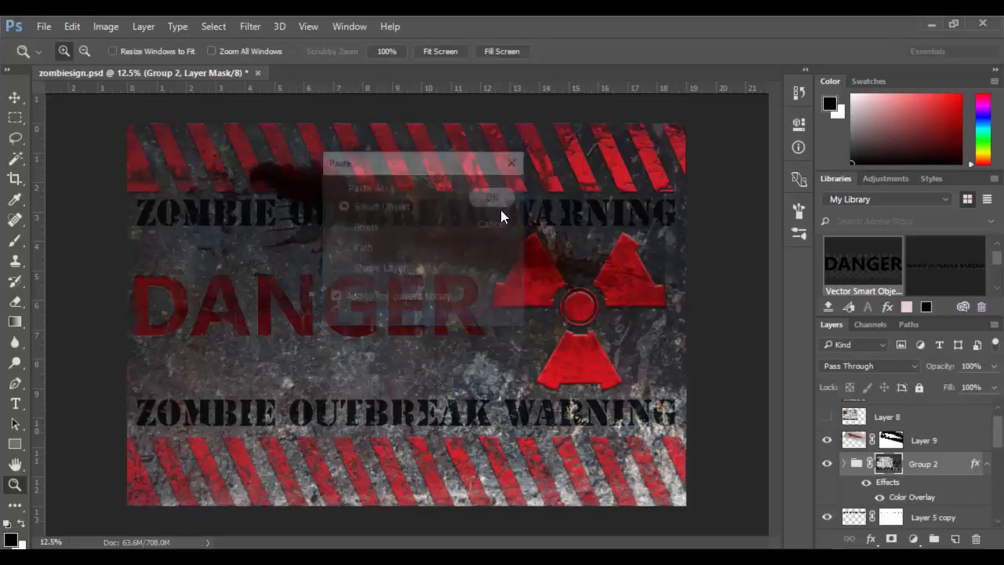
Step: Scale the pasted splatter to about 196%, rotate it to about -15.3° and place it over the lower-right part of the sign
left_click_drag(496, 404, 625, 536)
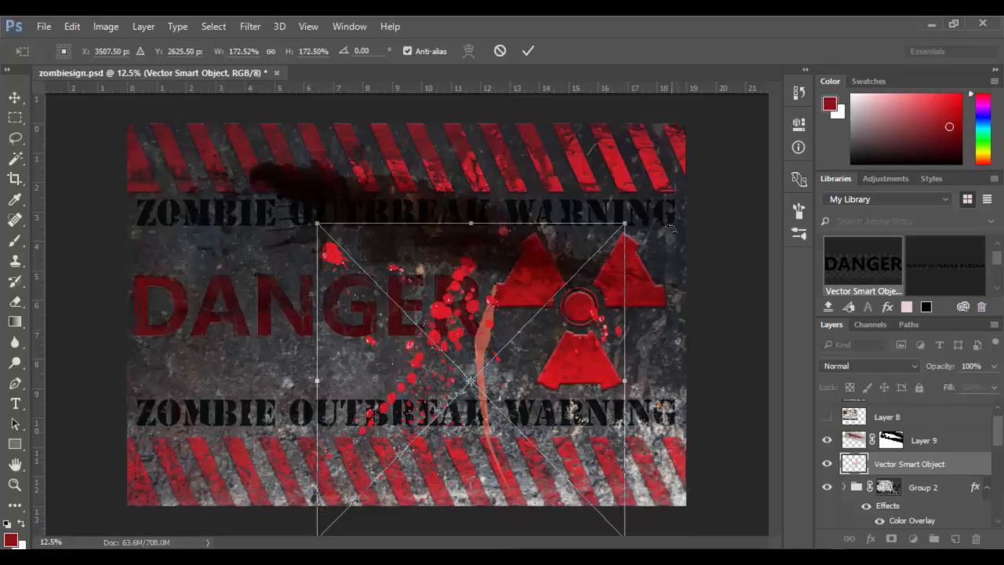
left_click_drag(671, 228, 556, 135)
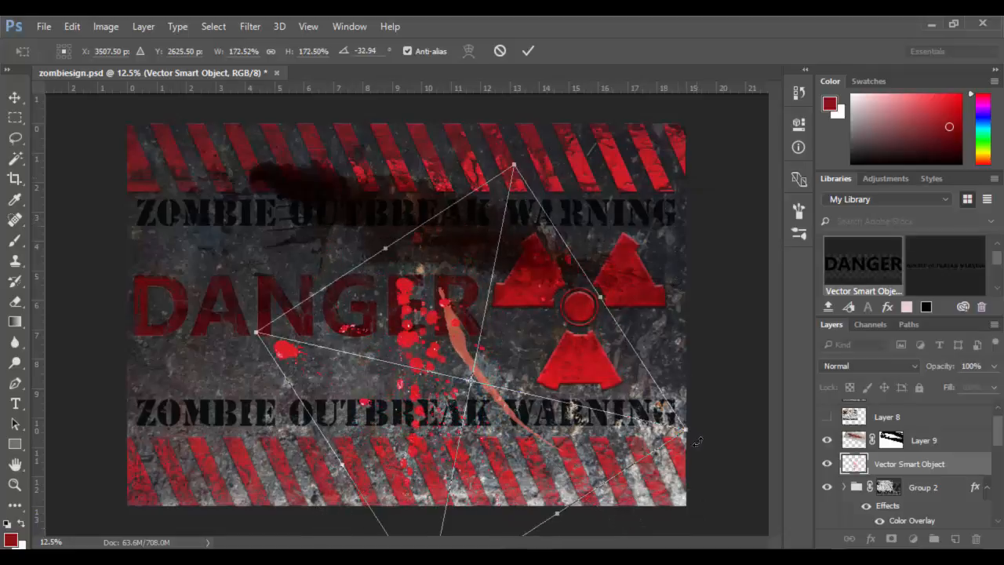
left_click_drag(681, 428, 746, 440)
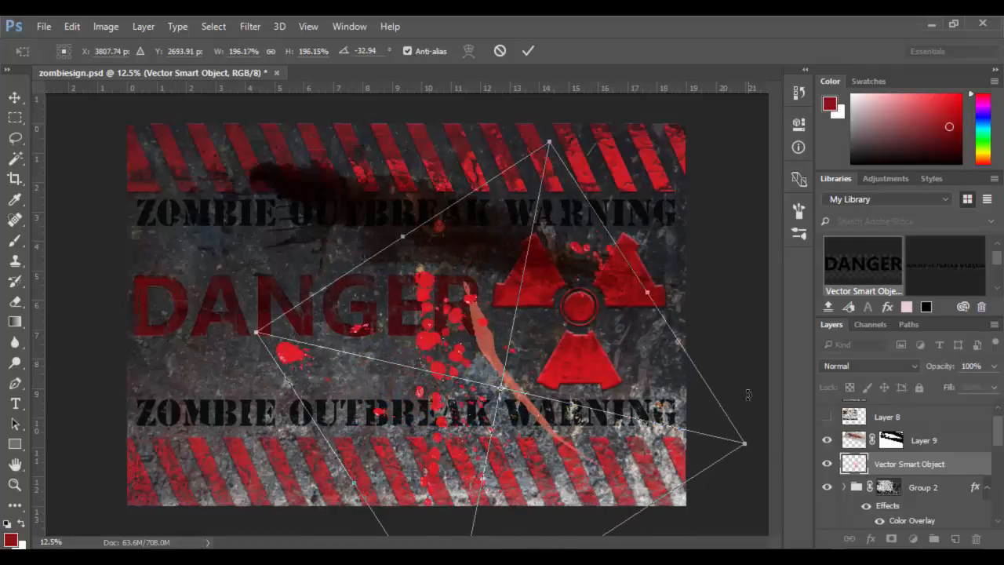
left_click_drag(710, 226, 632, 138)
left_click_drag(584, 360, 651, 297)
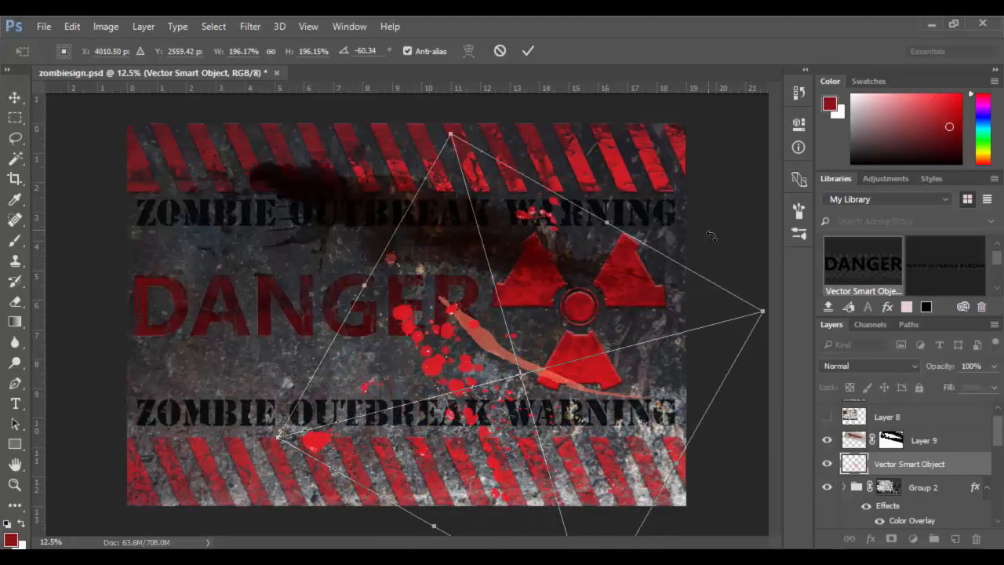
left_click_drag(710, 235, 737, 402)
left_click_drag(636, 389, 633, 432)
key("z")
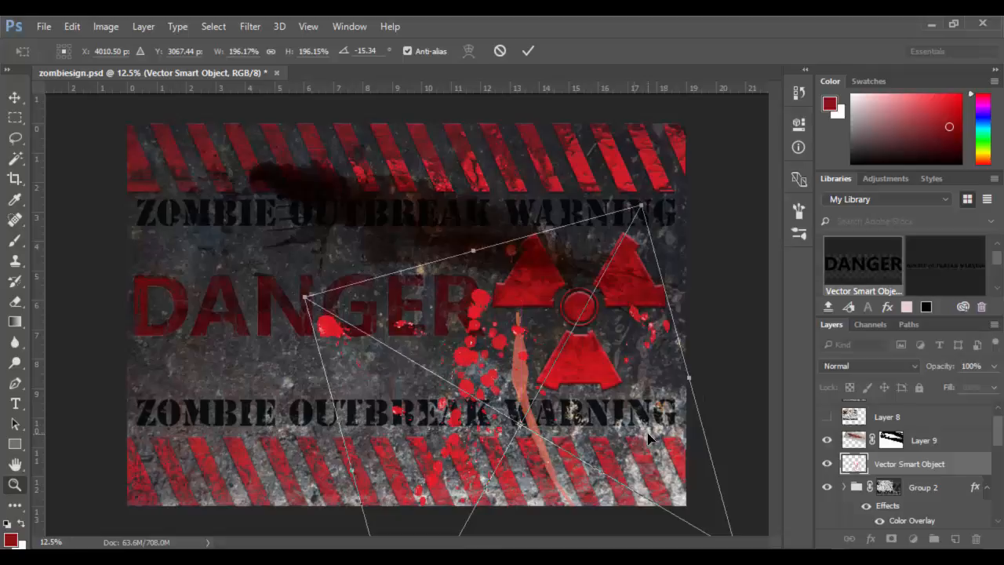
key("Return")
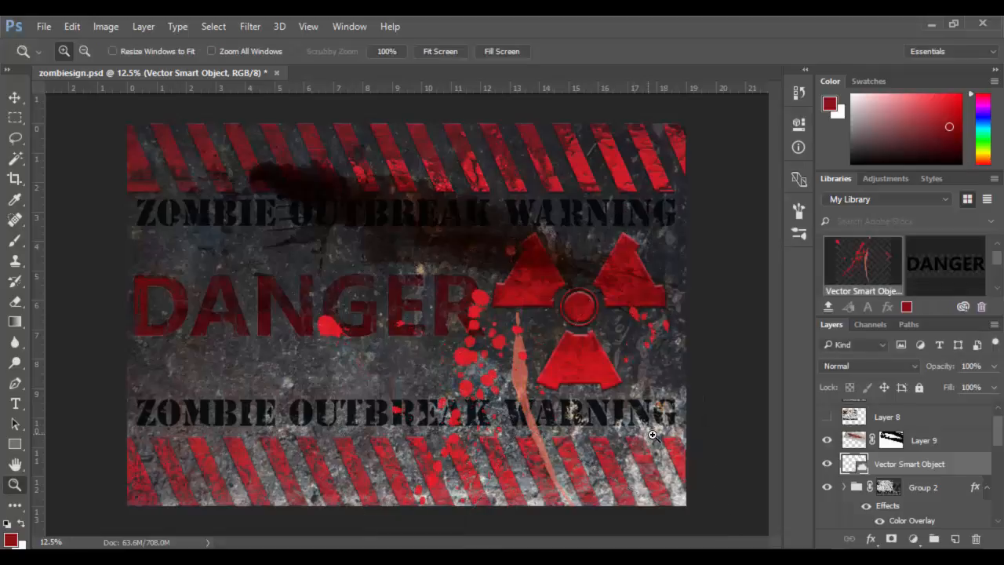
Step: Move the splatter smart object above Layer 9 and create a new layer over it with the splatter outline loaded as a selection
scroll(933, 475, "up", 1)
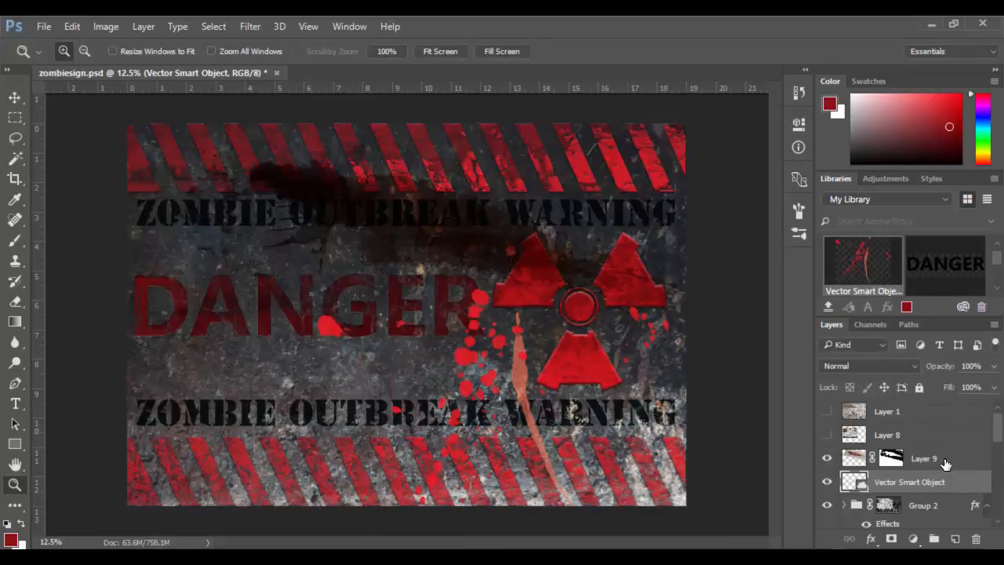
left_click_drag(946, 487, 952, 447)
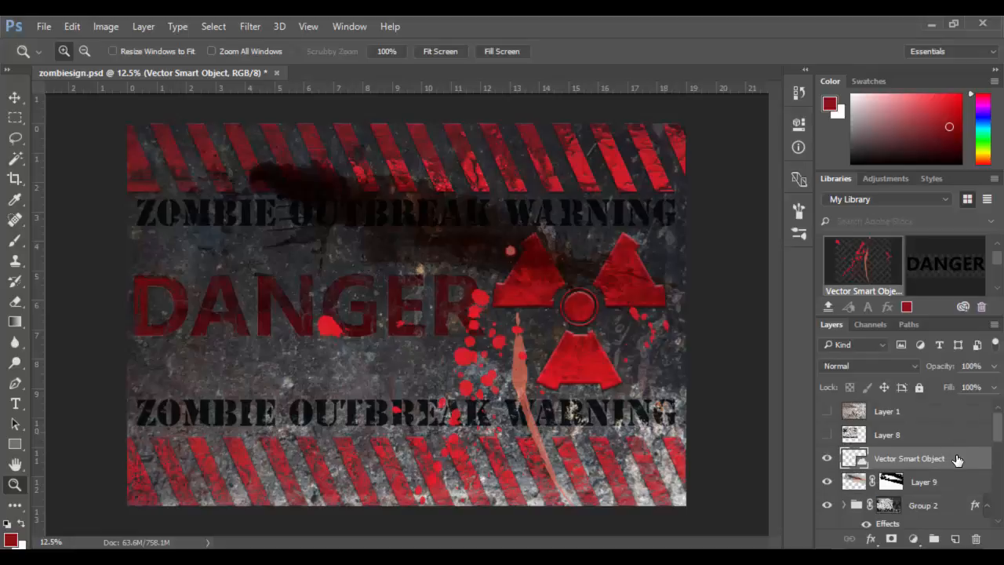
left_click(955, 539)
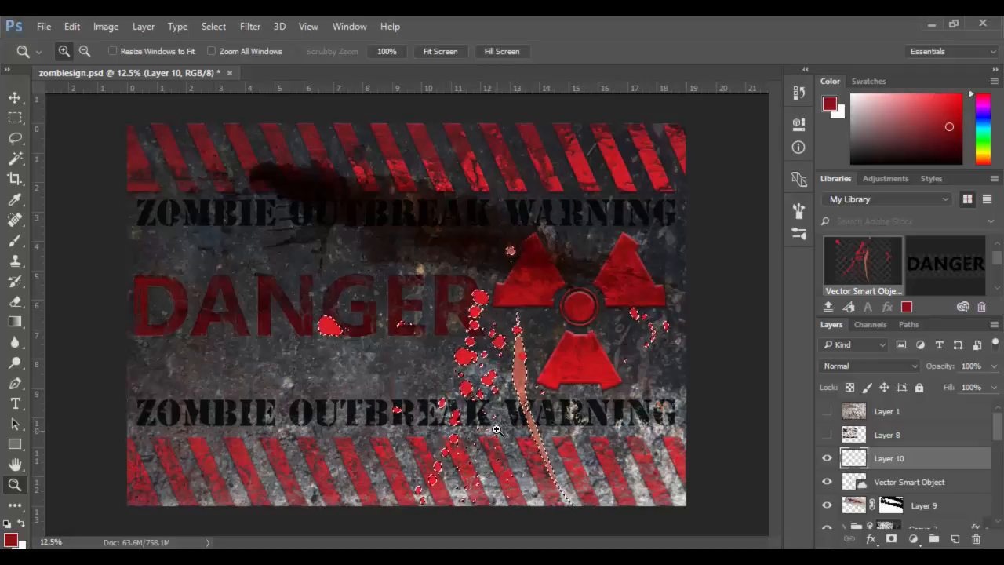
Step: Paint the central splatters on Layer 10 with a 1400 px brush, using a near-black colour sampled from the dark smear
key("b")
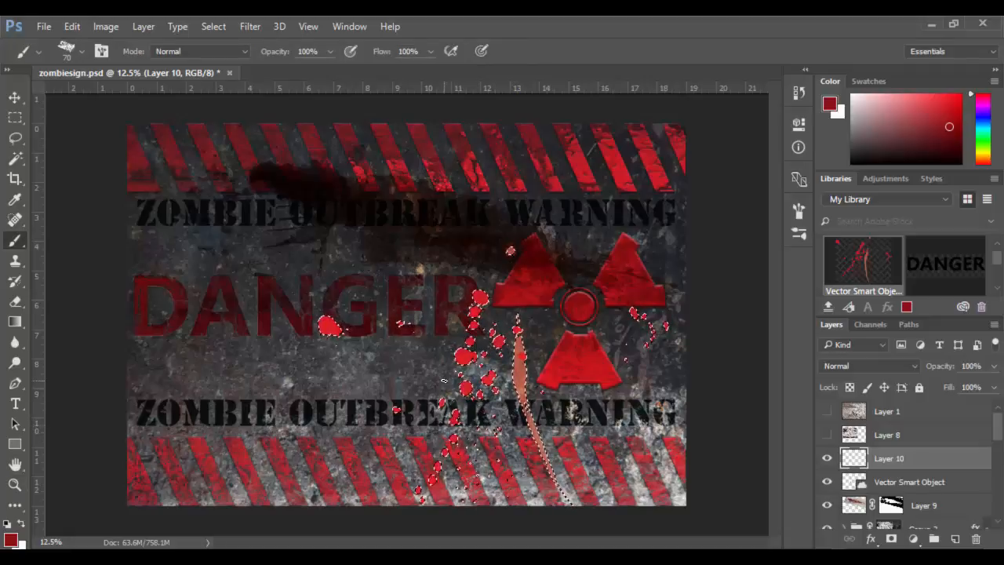
key("]")
key("]")
key("]")
key("]")
key("]")
key("]")
key("]")
key("]")
key("]")
key("]")
key("]")
key("]")
key("]")
key("]")
key("]")
key("]")
key("]")
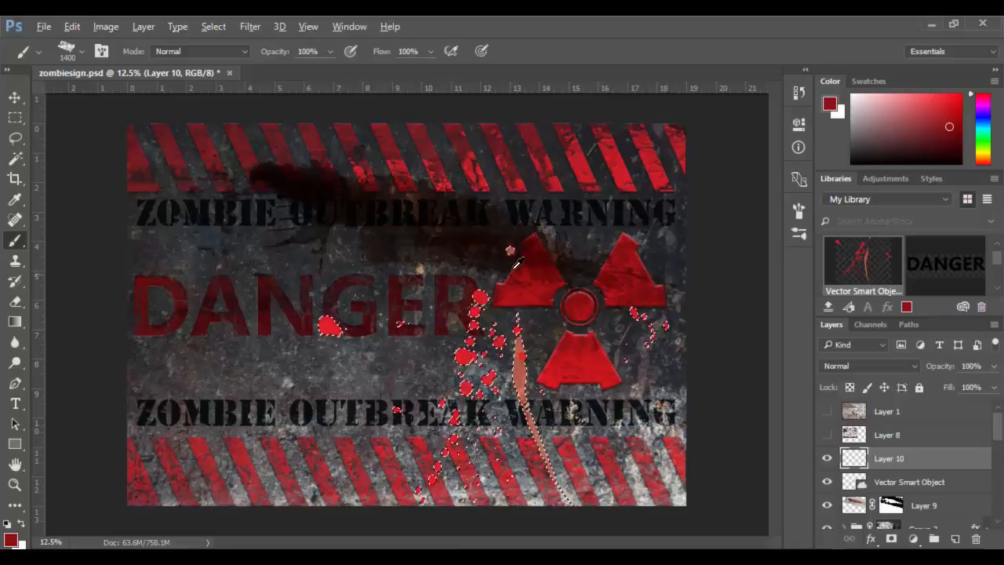
left_click(483, 235, "alt")
left_click(482, 353)
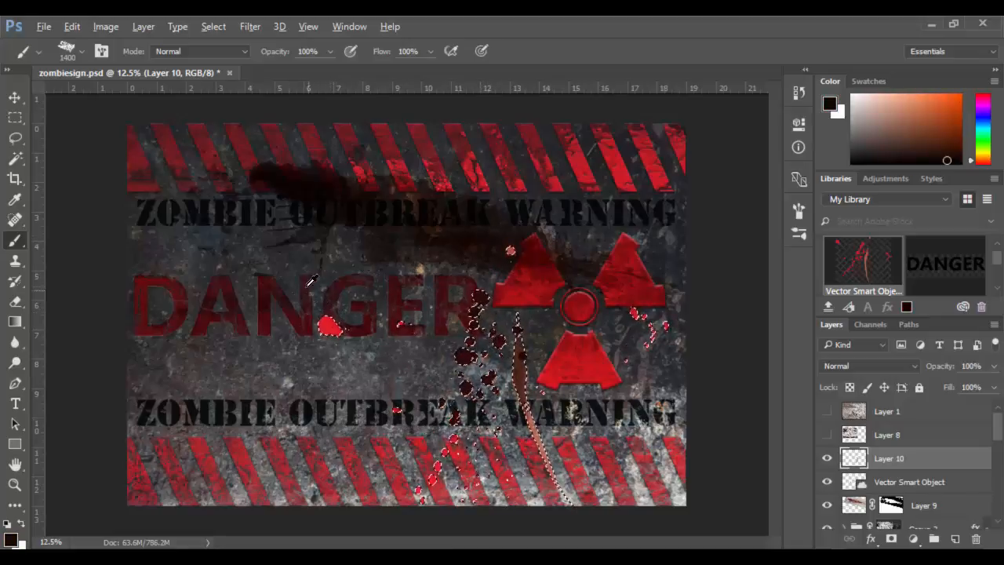
Step: Paint the remaining selected splatters with a dark red sampled from the DANGER lettering, and clear the selection
left_click(353, 298, "alt")
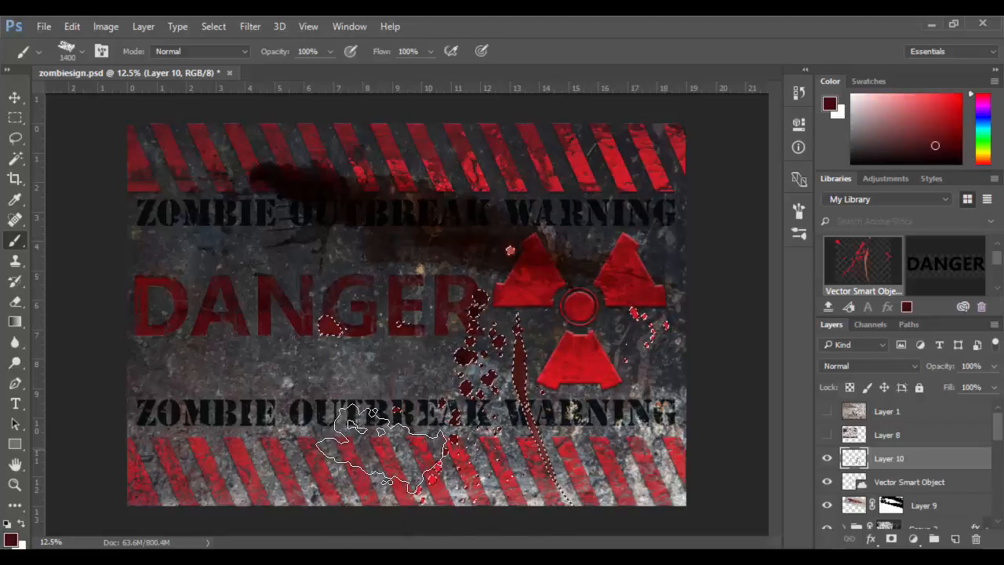
mouse_move(664, 272)
left_mouse_down()
mouse_move(677, 358)
mouse_move(605, 483)
mouse_move(639, 452)
left_mouse_up()
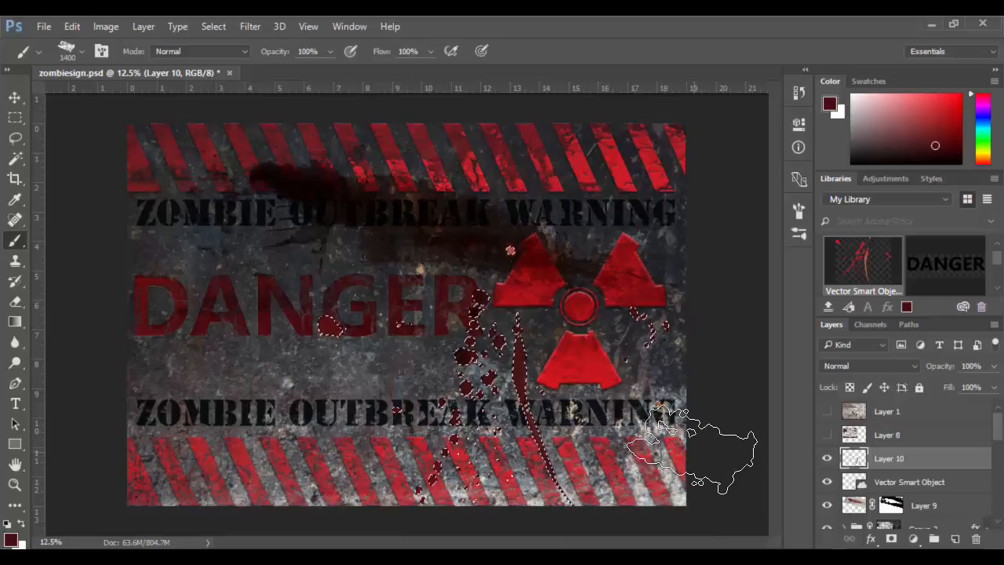
key("ctrl+d")
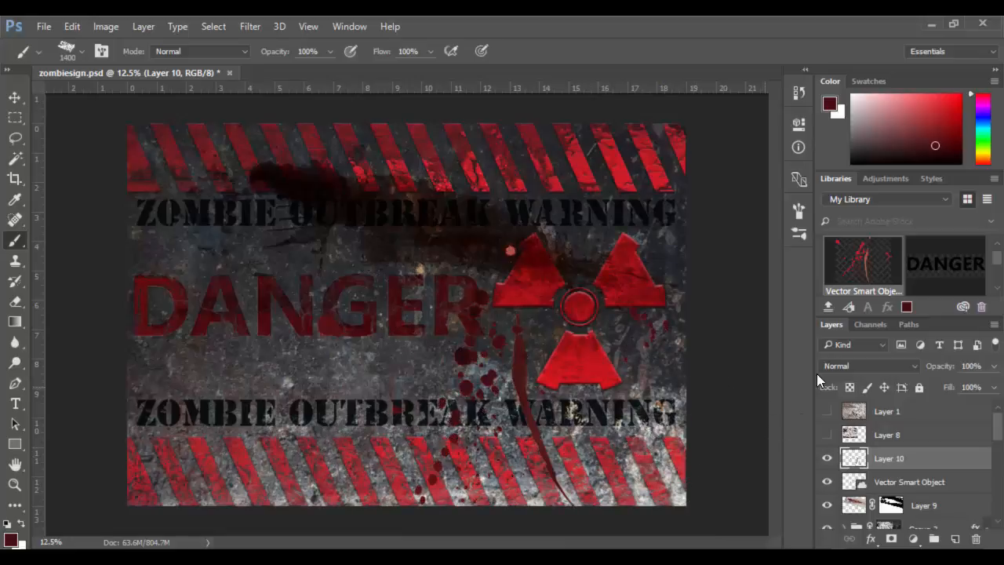
Step: Add a Bevel & Emboss effect to Layer 10, trying the Emboss style before setting it to Pillow Emboss
double_click(932, 462)
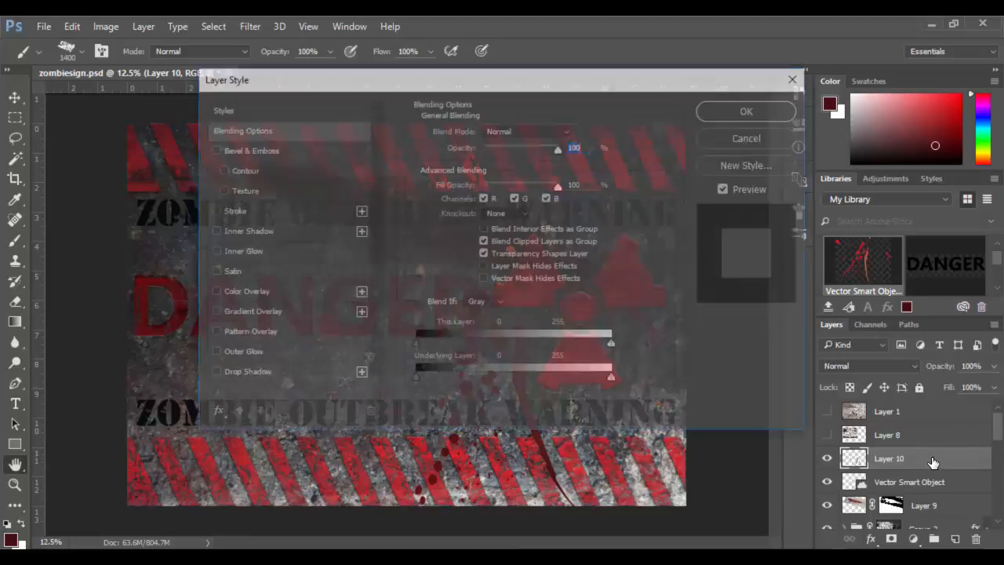
left_click_drag(506, 85, 798, 108)
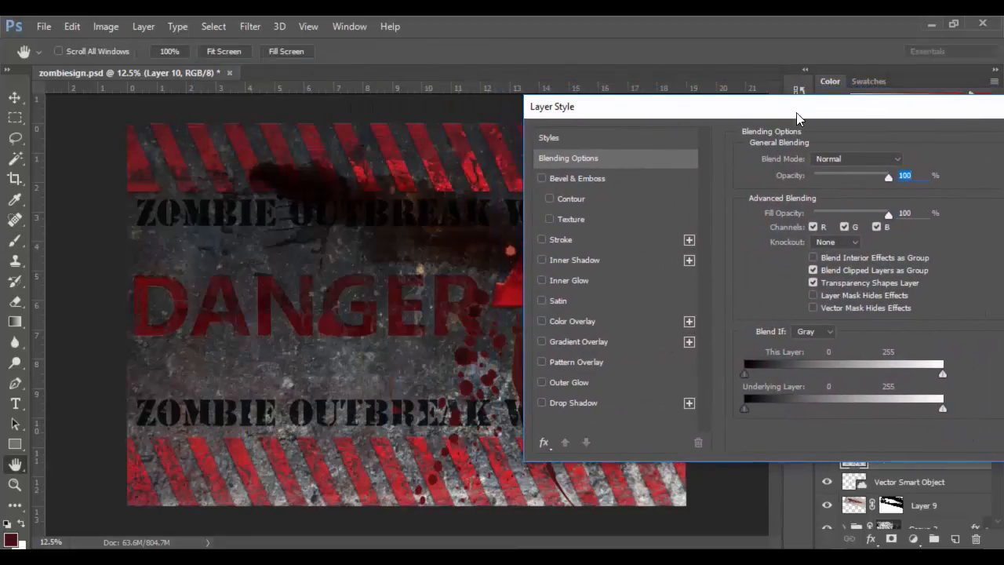
left_click(601, 179)
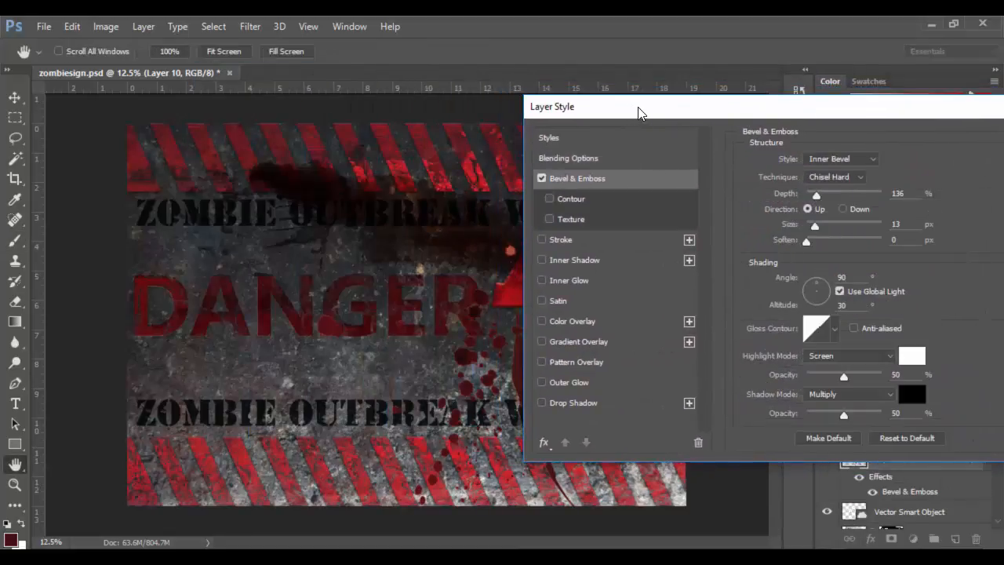
left_click_drag(639, 113, 672, 133)
left_click(863, 179)
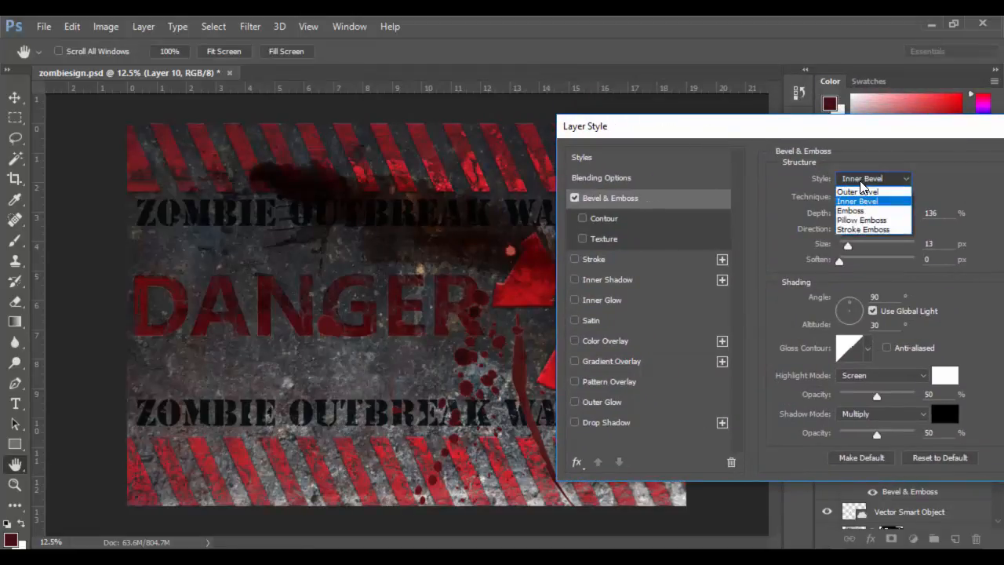
left_click(861, 210)
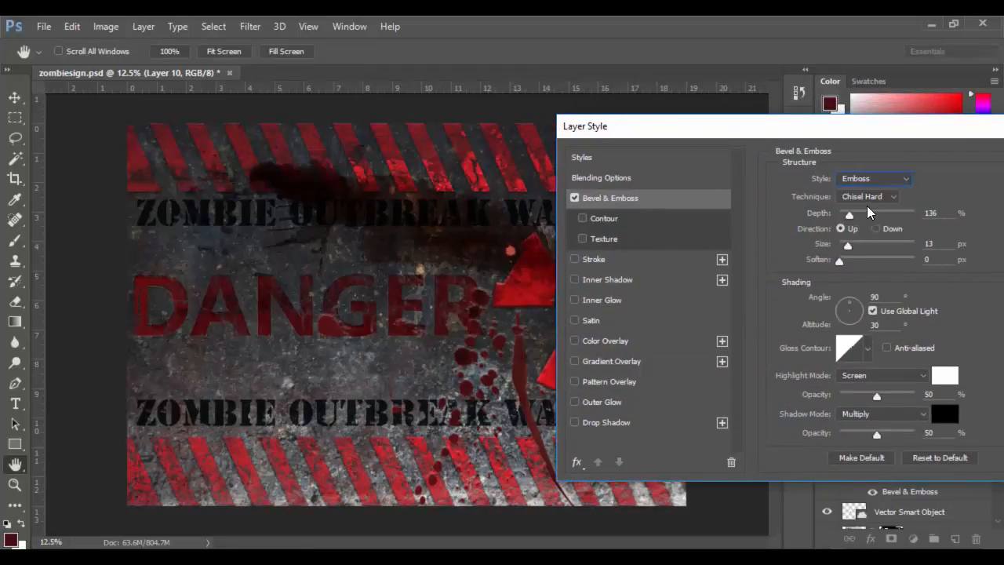
left_click(875, 179)
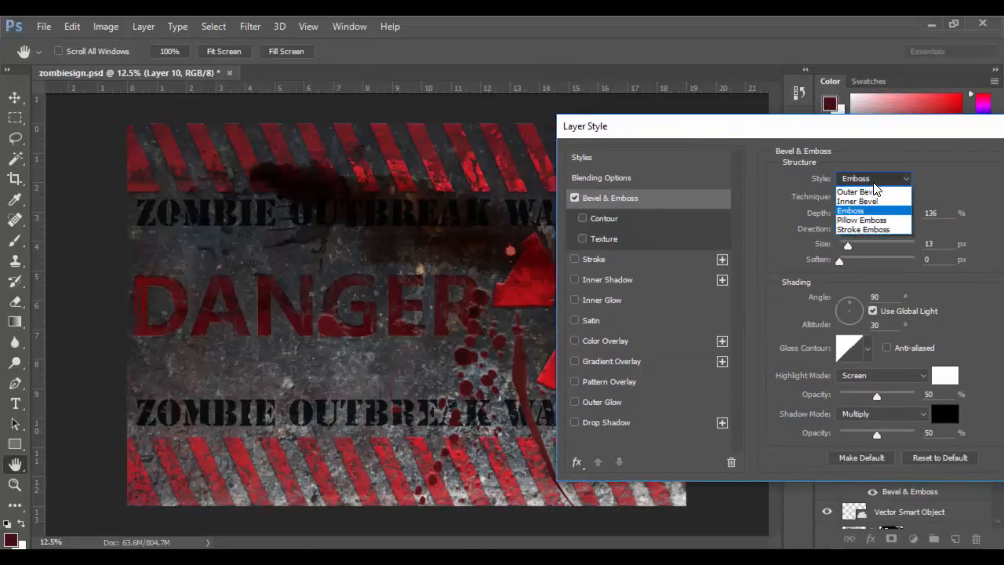
left_click(872, 221)
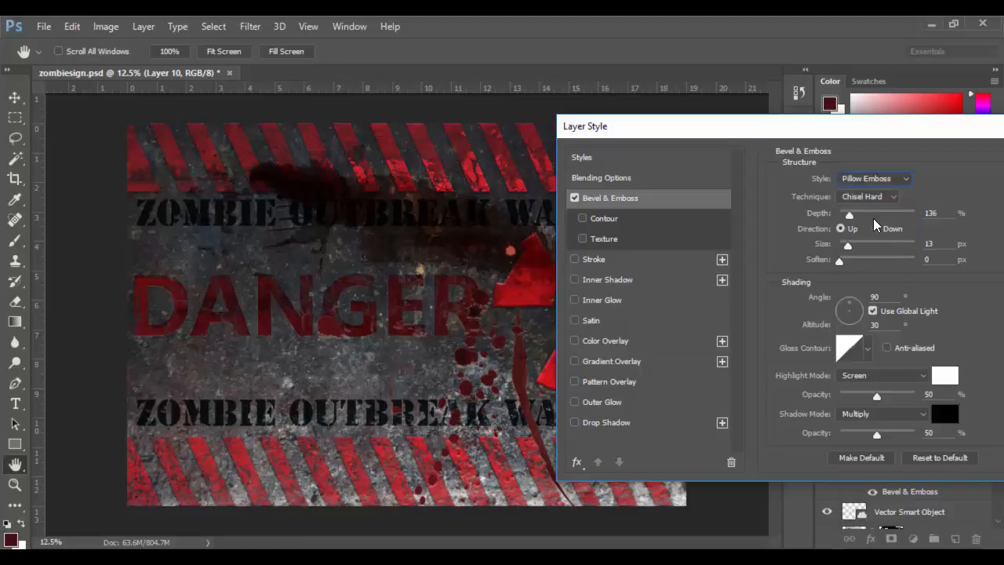
Step: Set the bevel technique to Smooth and, after trying larger sizes, reduce the bevel size to 16 px
left_click_drag(854, 245, 854, 245)
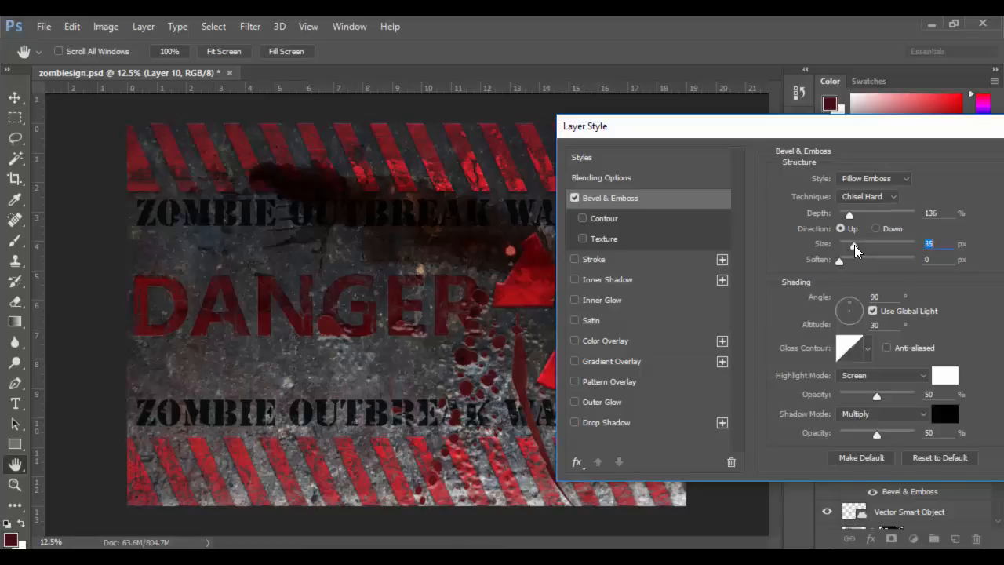
left_click(866, 196)
left_click(863, 210)
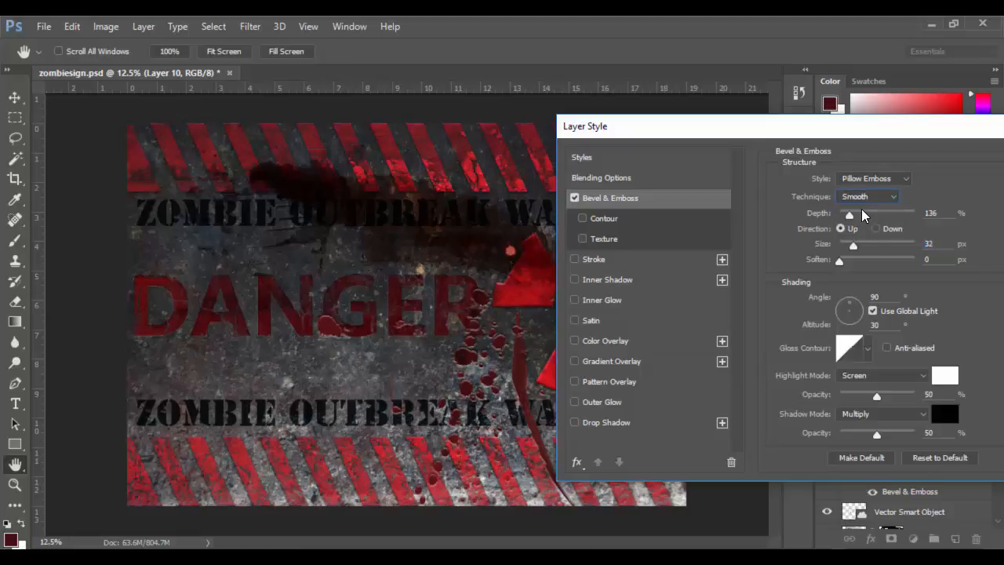
left_click_drag(856, 246, 861, 249)
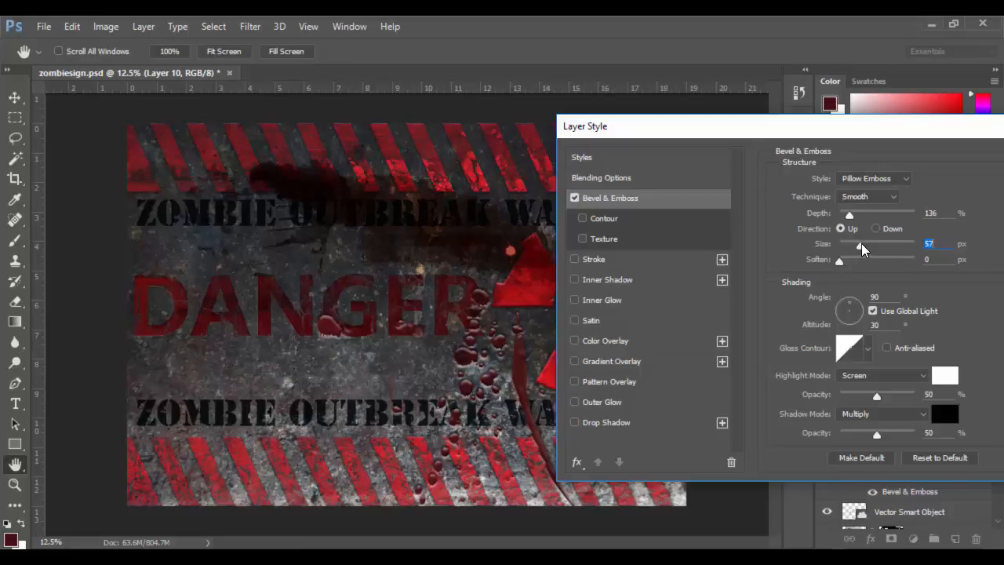
left_click_drag(860, 249, 852, 249)
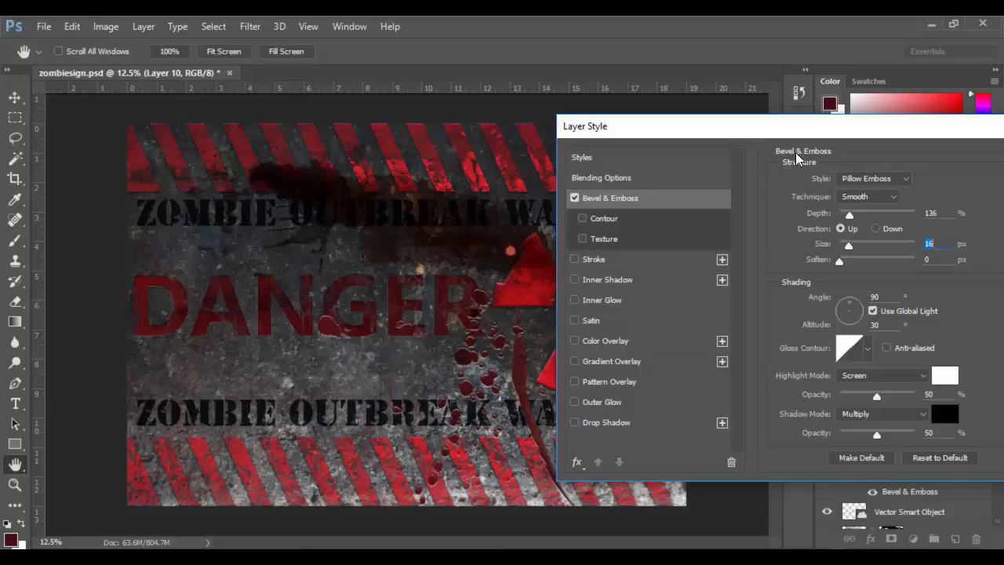
Step: Try the Outer Bevel style on the splatters and set the bevel style to Inner Bevel
left_click_drag(775, 135, 780, 216)
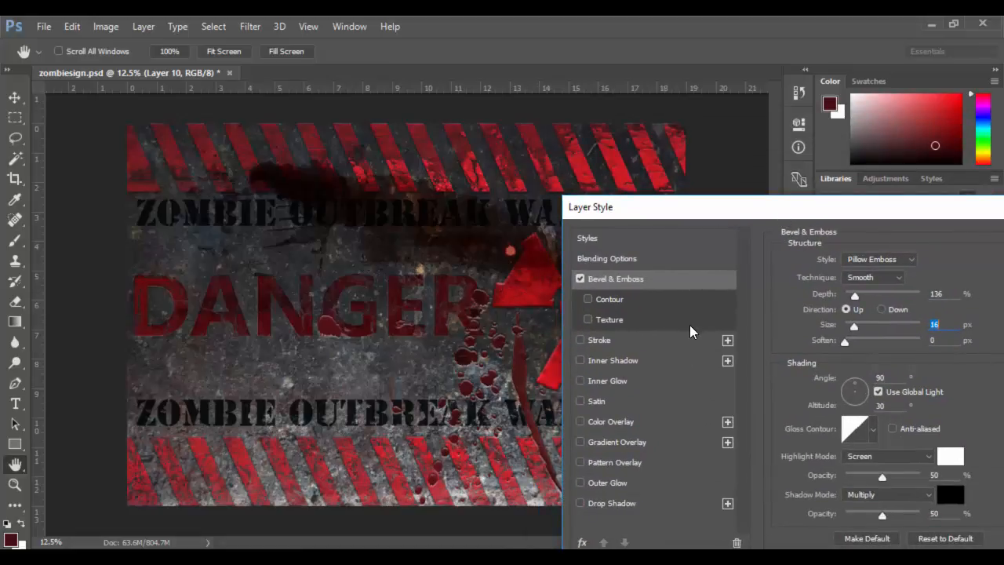
left_click(872, 259)
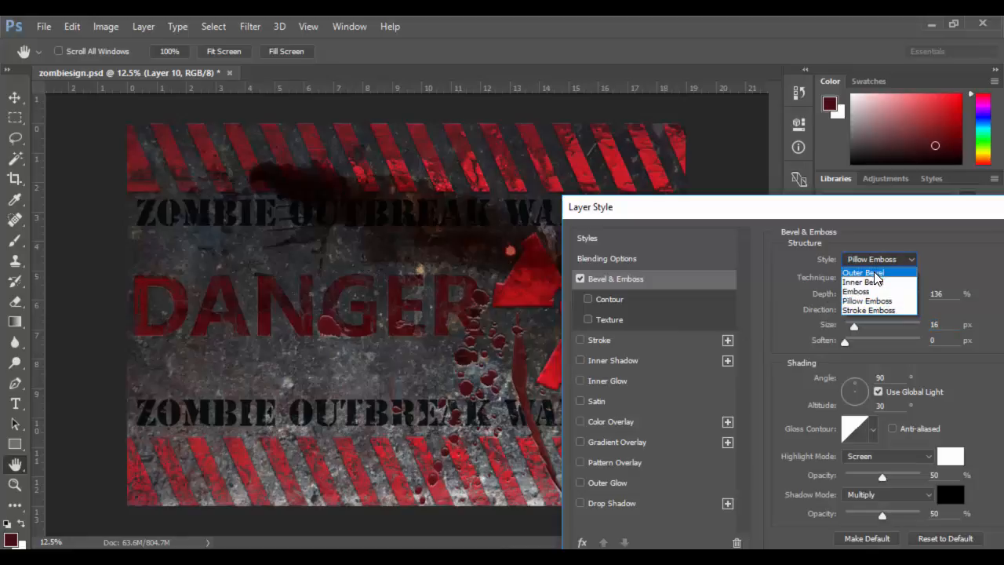
left_click(876, 274)
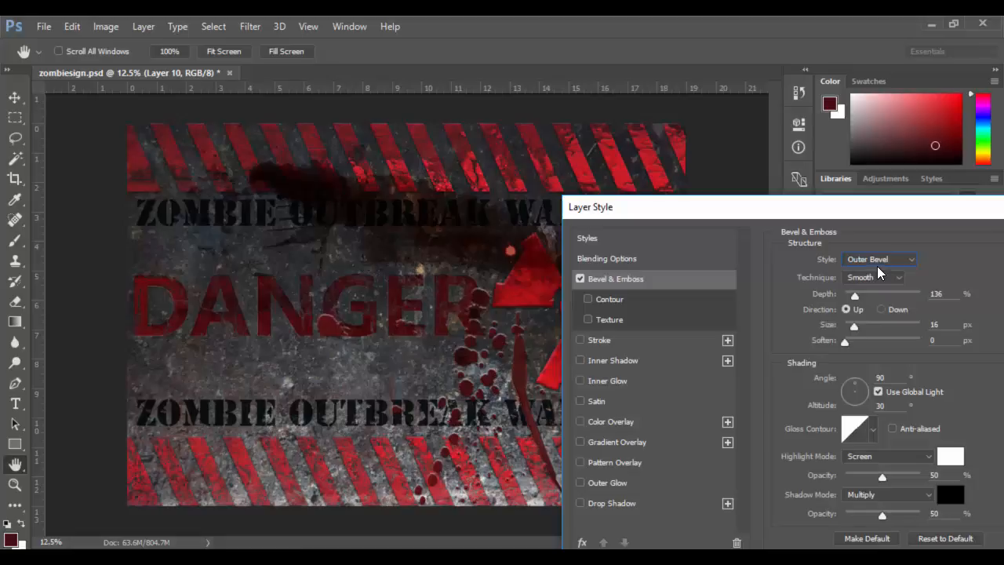
left_click(879, 254)
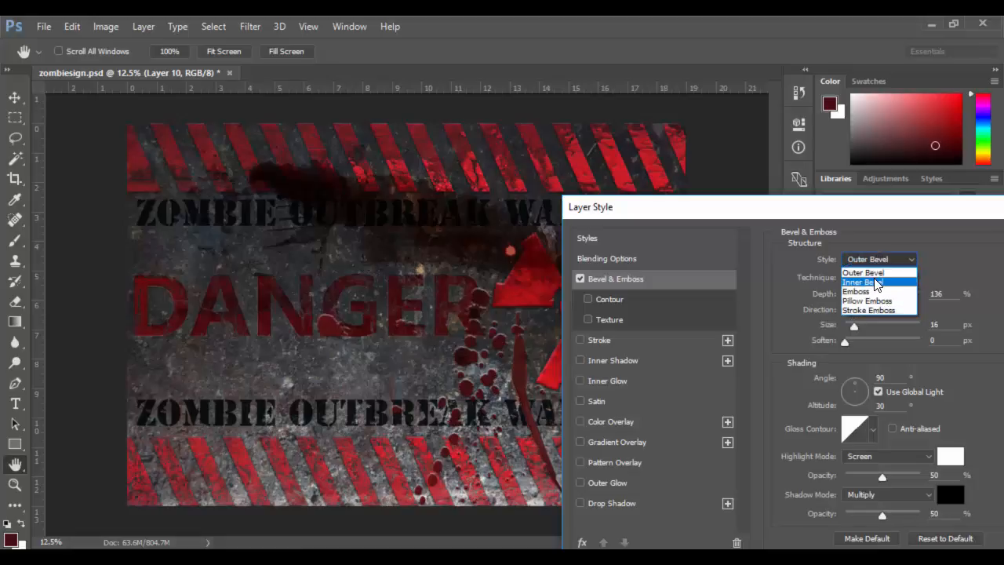
left_click(874, 278)
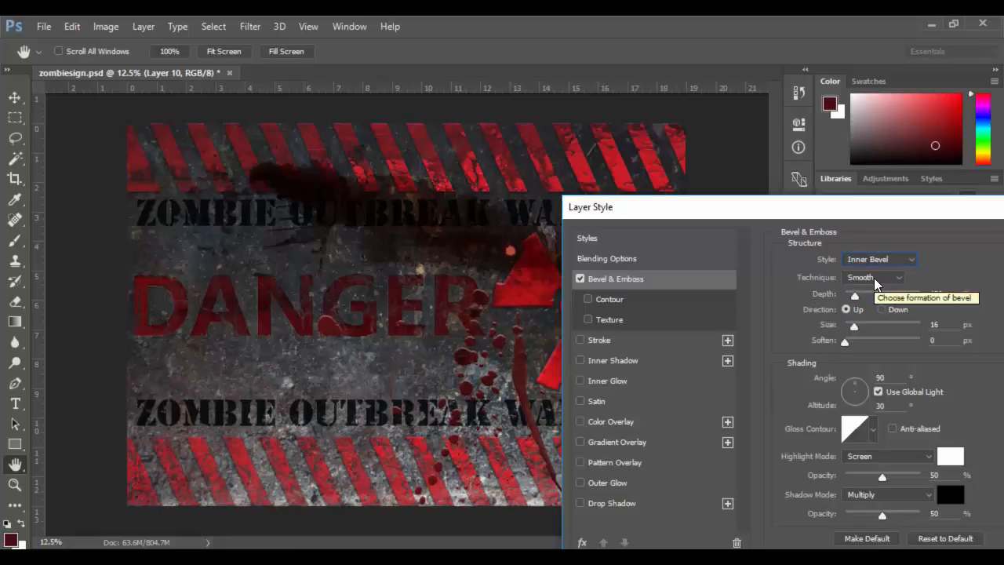
Step: Add an inner shadow to Layer 10 with distance 24 px, choke 11% and size 6 px, and apply the layer style
left_click_drag(840, 216, 759, 177)
left_click_drag(867, 187, 893, 199)
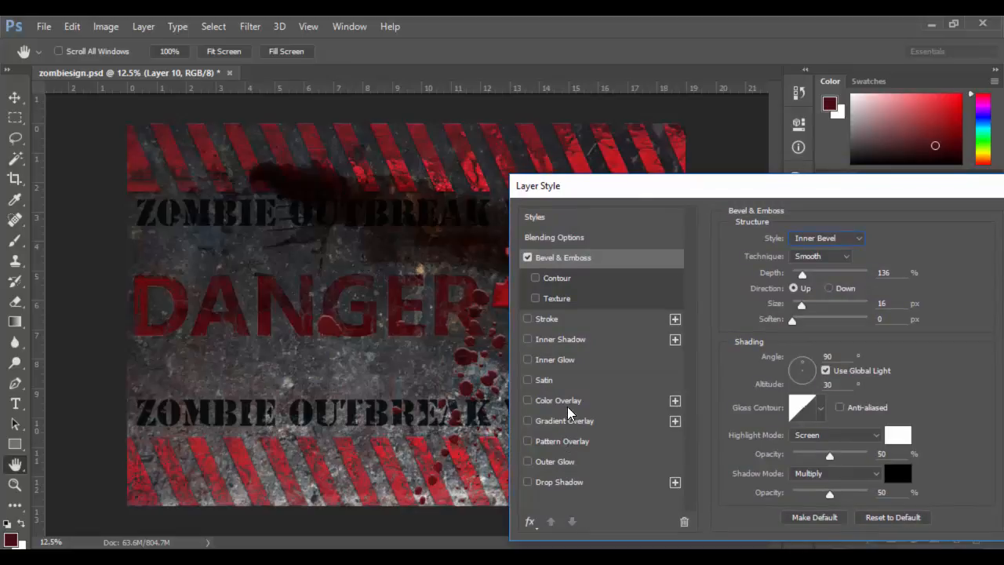
left_click(569, 342)
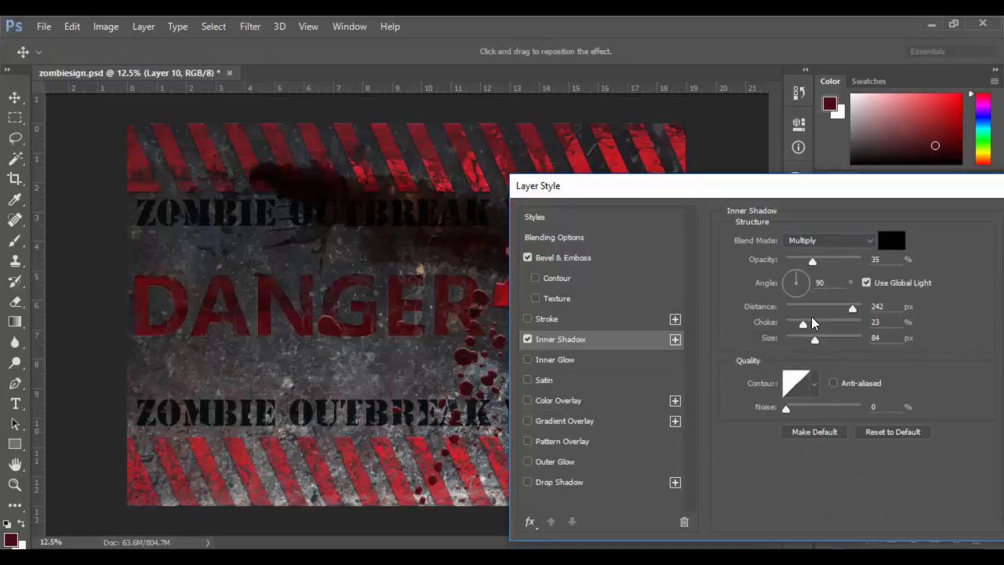
left_click_drag(853, 309, 796, 336)
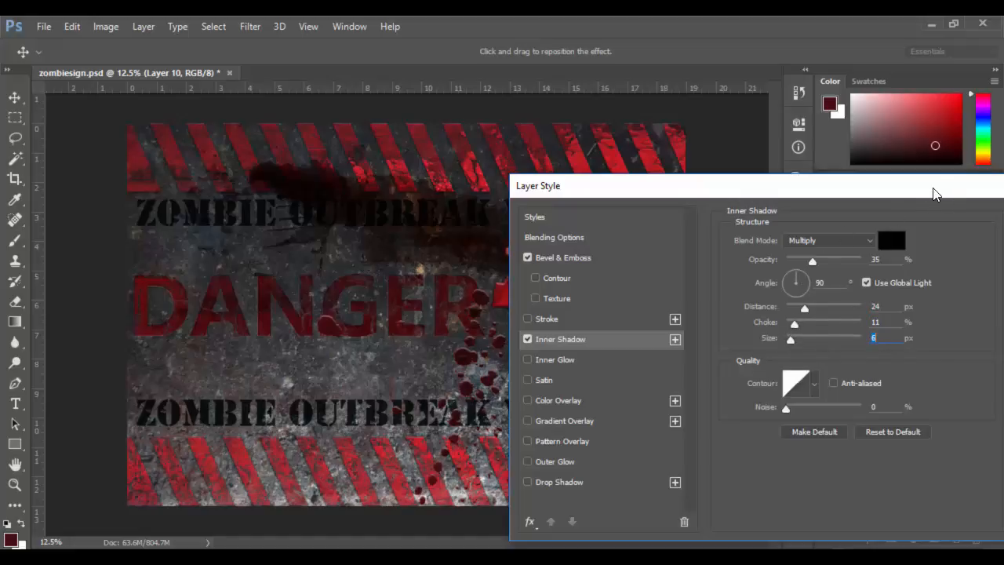
left_click_drag(933, 194, 780, 195)
left_click(903, 225)
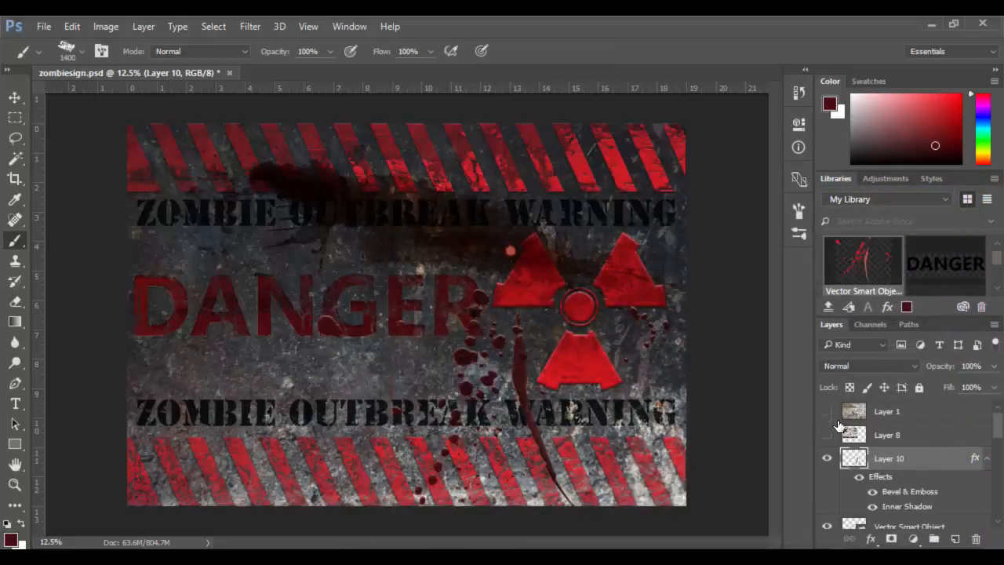
Step: Try the Overlay, Multiply and Screen blend modes on Layer 10 and set its blend mode to Hard Light
left_click(899, 364)
left_click(851, 204)
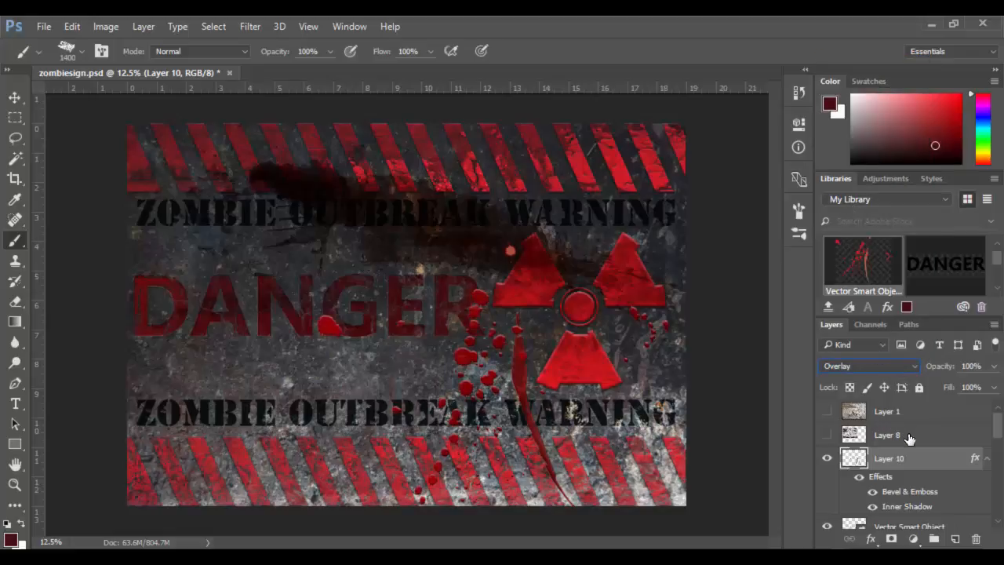
left_click(886, 365)
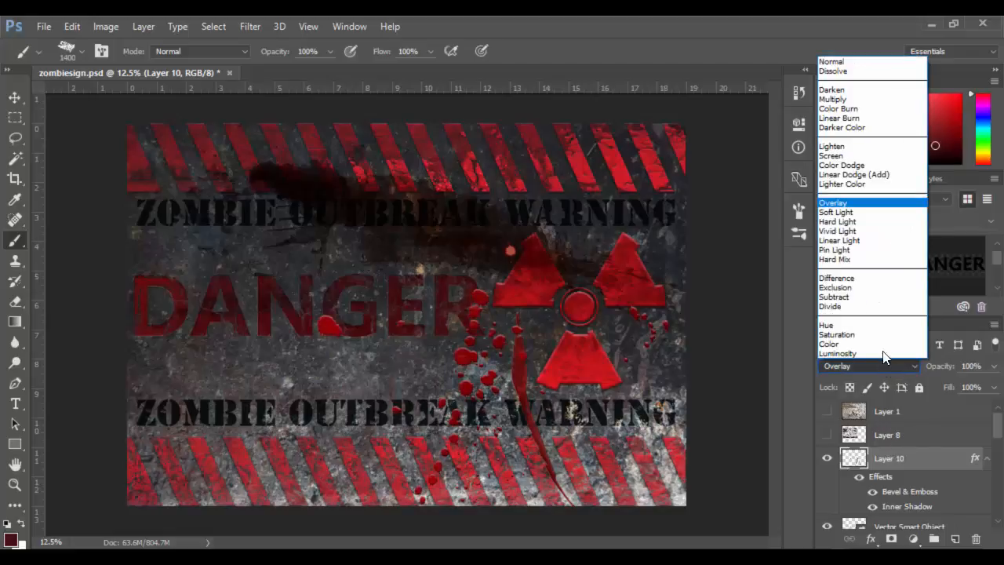
left_click(867, 106)
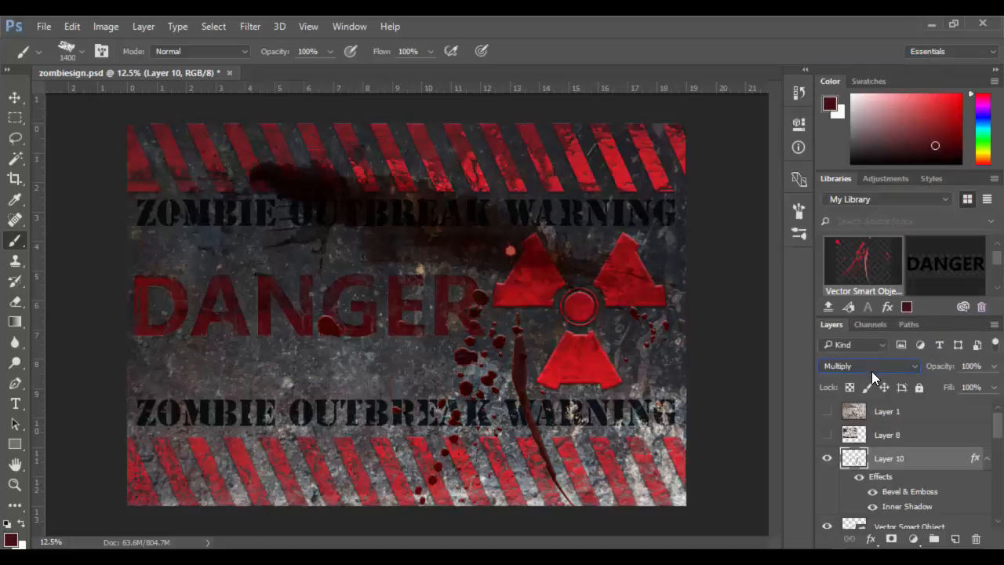
scroll(872, 373, "down", 1)
scroll(871, 366, "down", 1)
scroll(871, 367, "down", 4)
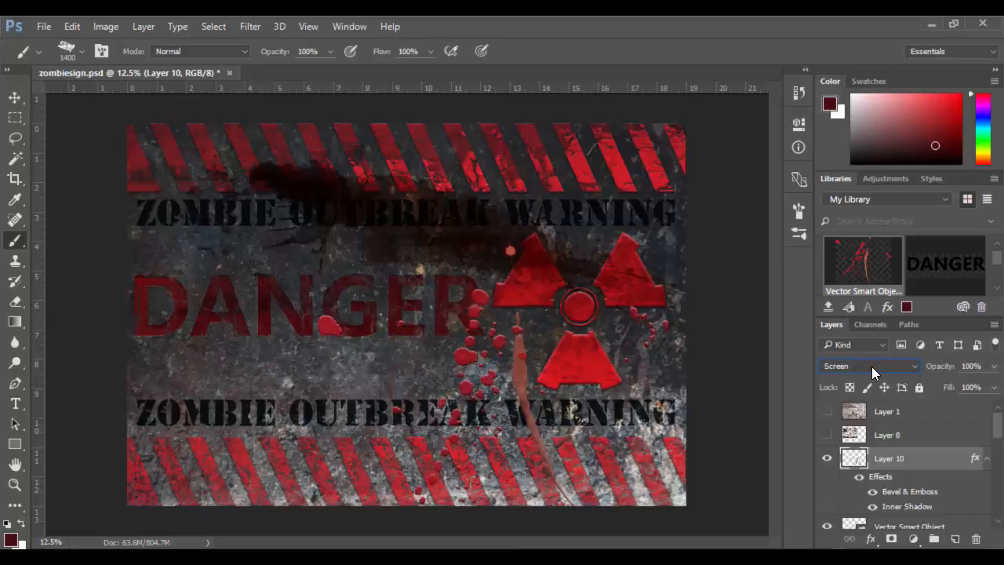
scroll(872, 368, "down", 4)
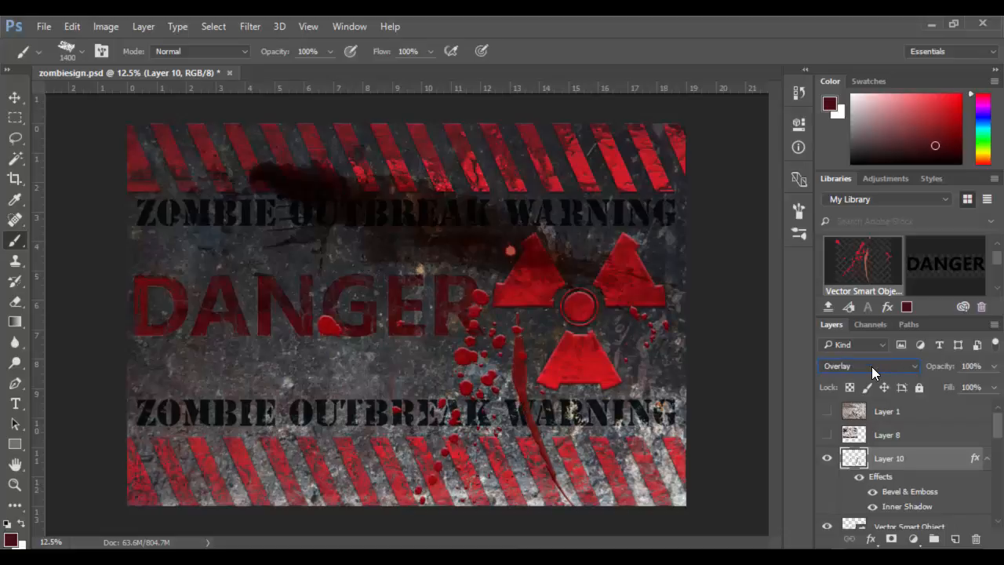
scroll(872, 372, "down", 1)
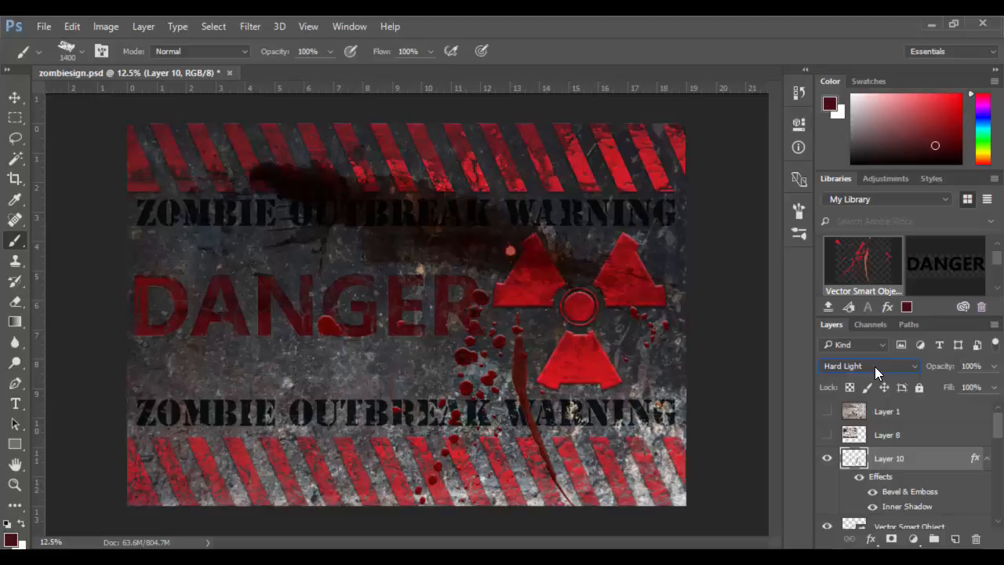
left_click(827, 460)
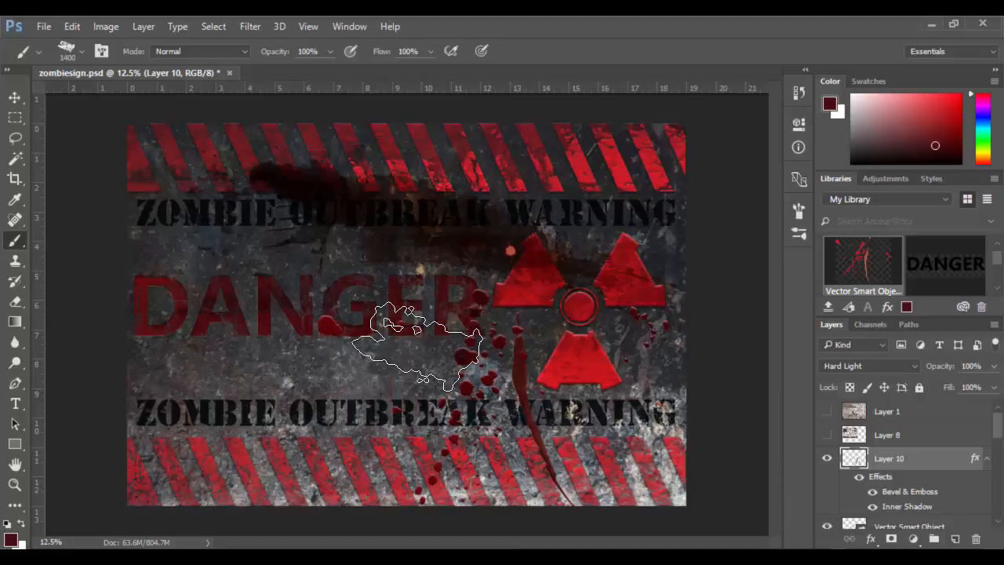
Step: Try moving the Layer 10 splatters with the splatter smart object hidden, undo the moves and show the smart object again
left_click(14, 97)
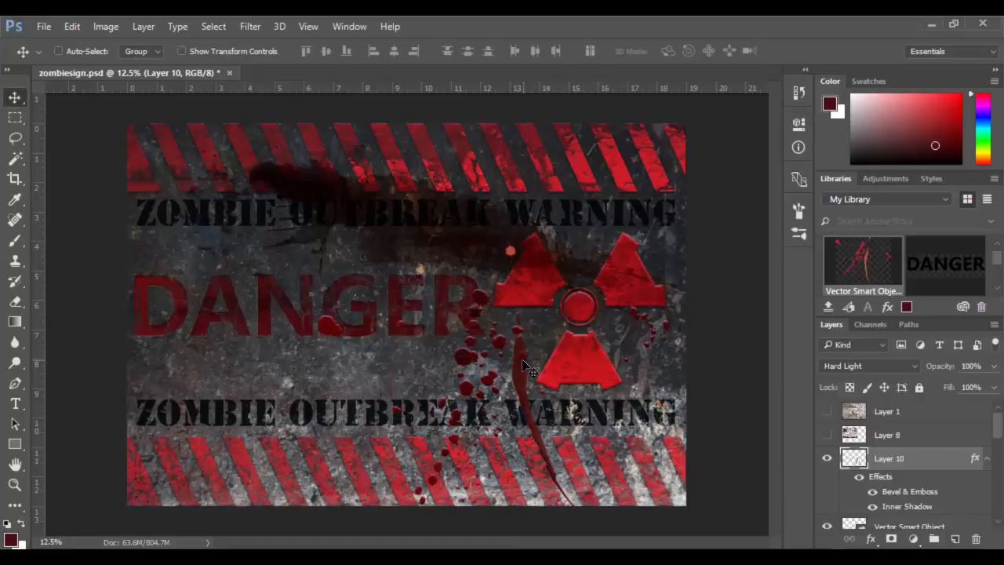
left_click_drag(530, 369, 524, 338)
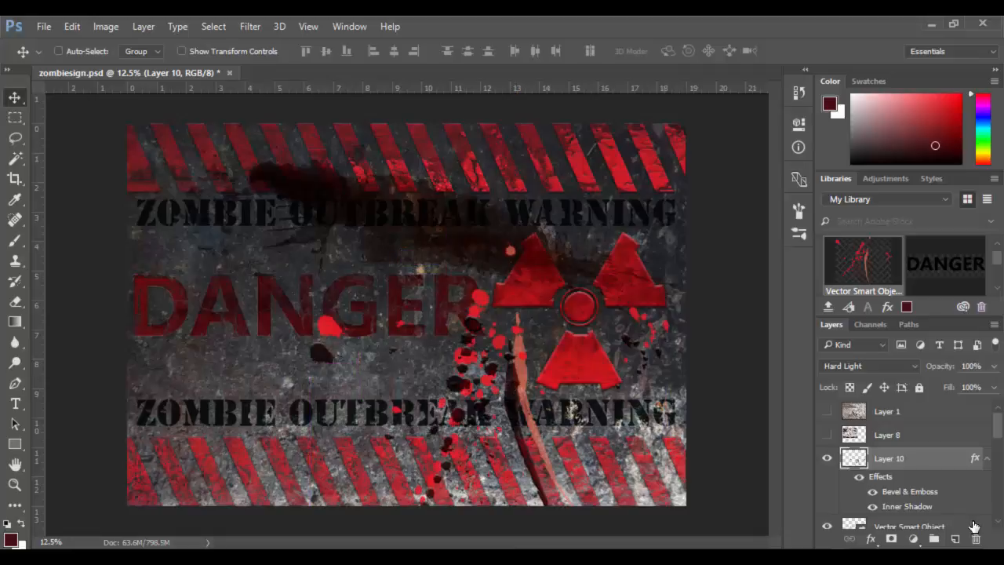
scroll(840, 518, "down", 1)
left_click(831, 508)
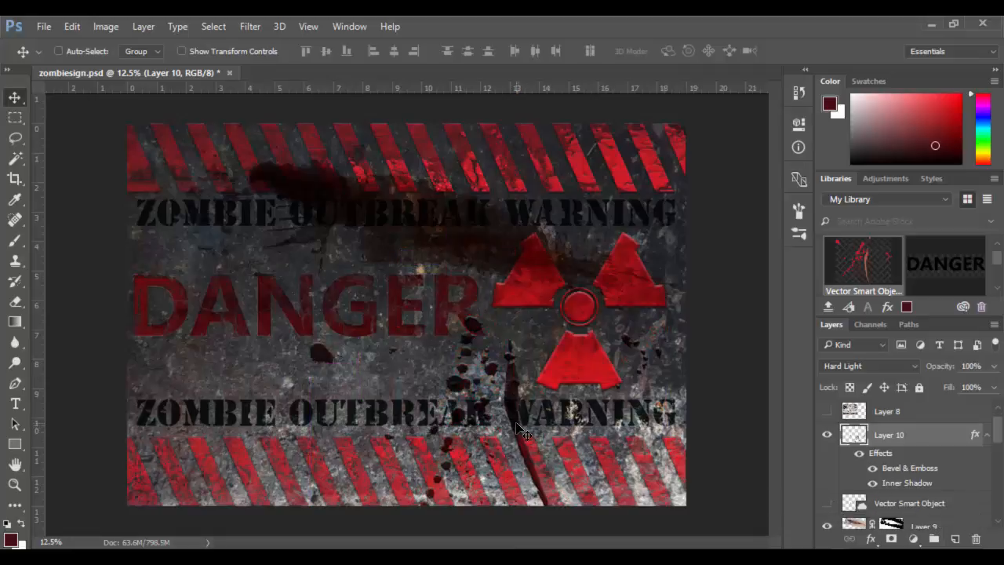
left_click_drag(521, 425, 518, 393)
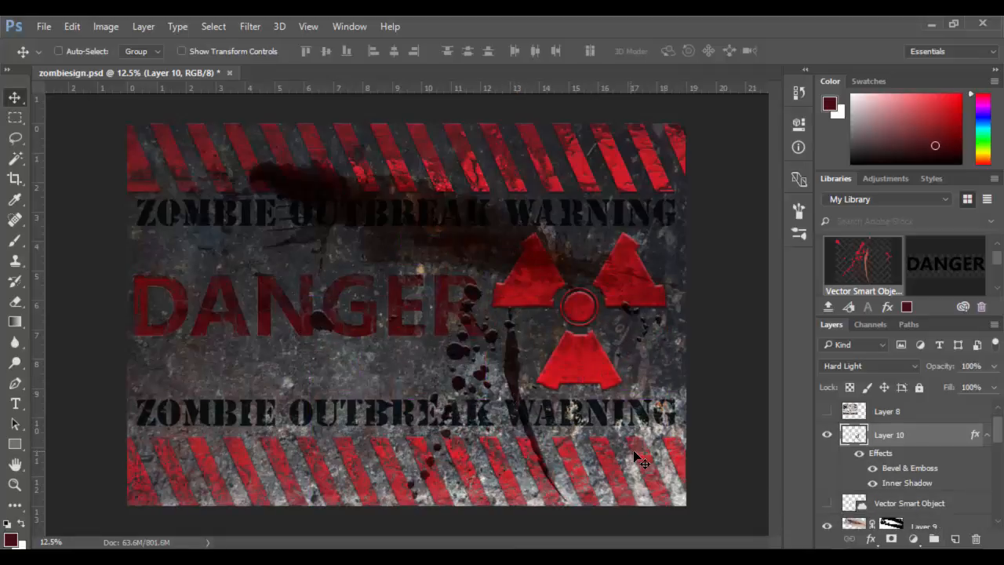
key("ctrl+z")
key("ctrl+z")
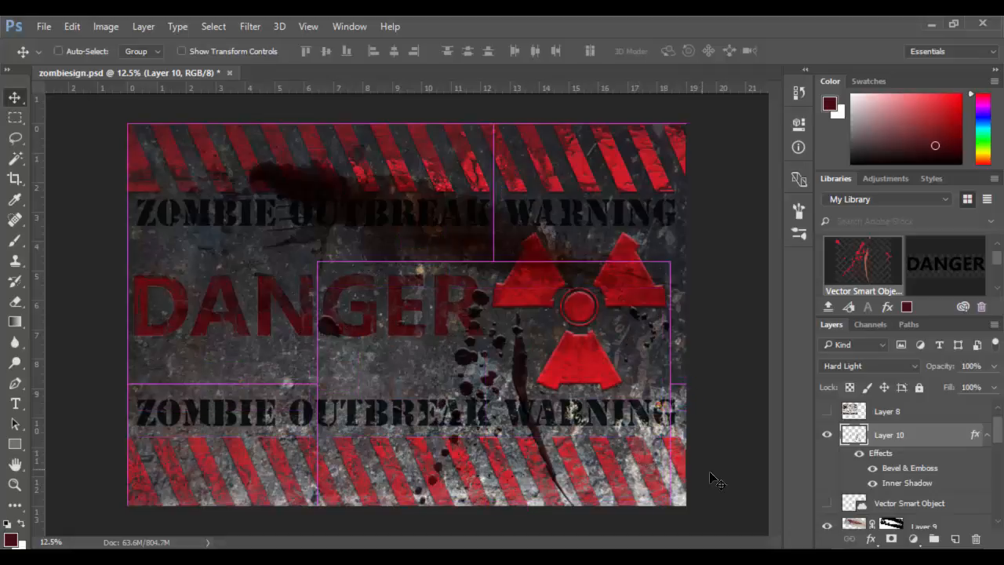
left_click(826, 504)
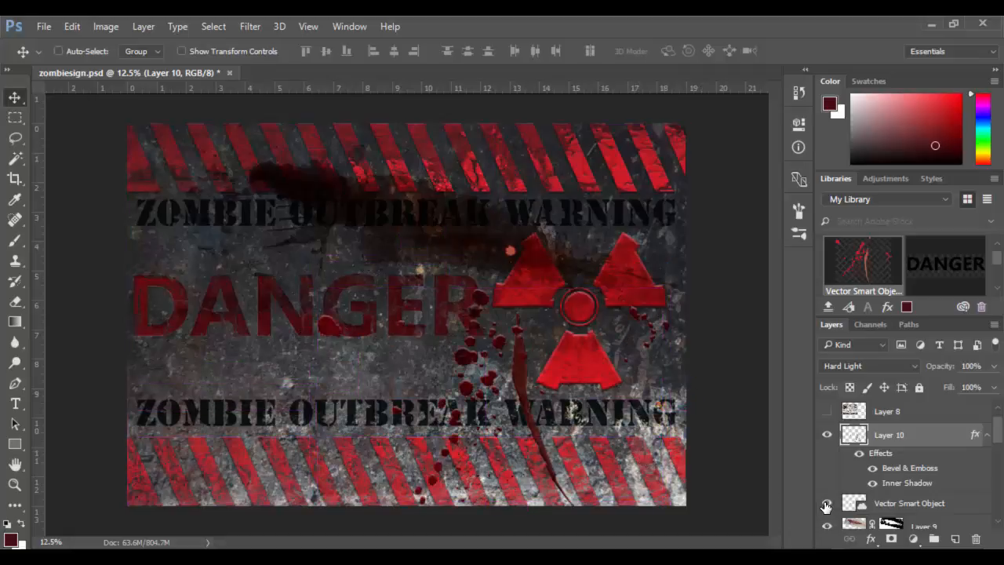
Step: Group Layer 10 together with the splatter Vector Smart Object
left_click(910, 502, "ctrl")
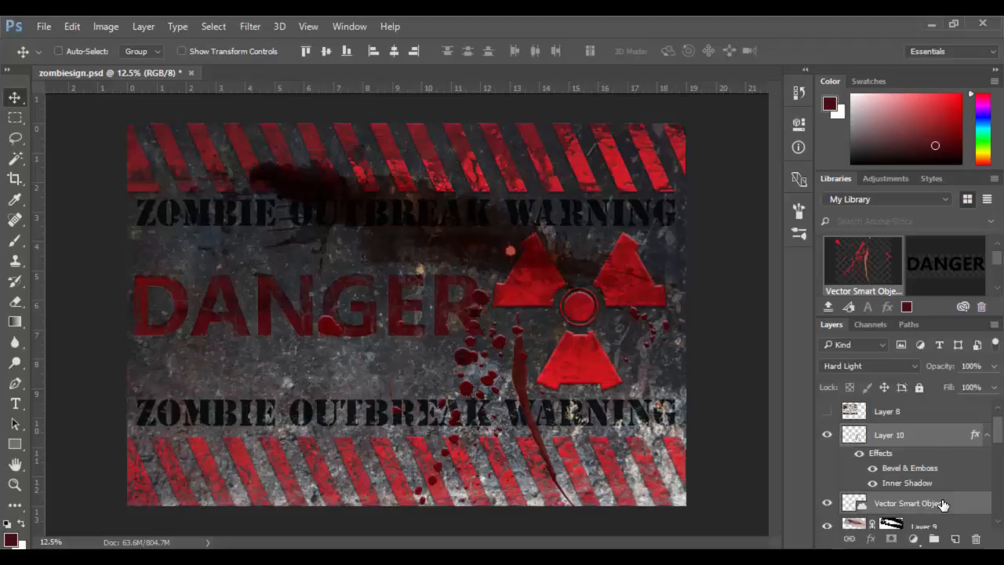
key("ctrl+g")
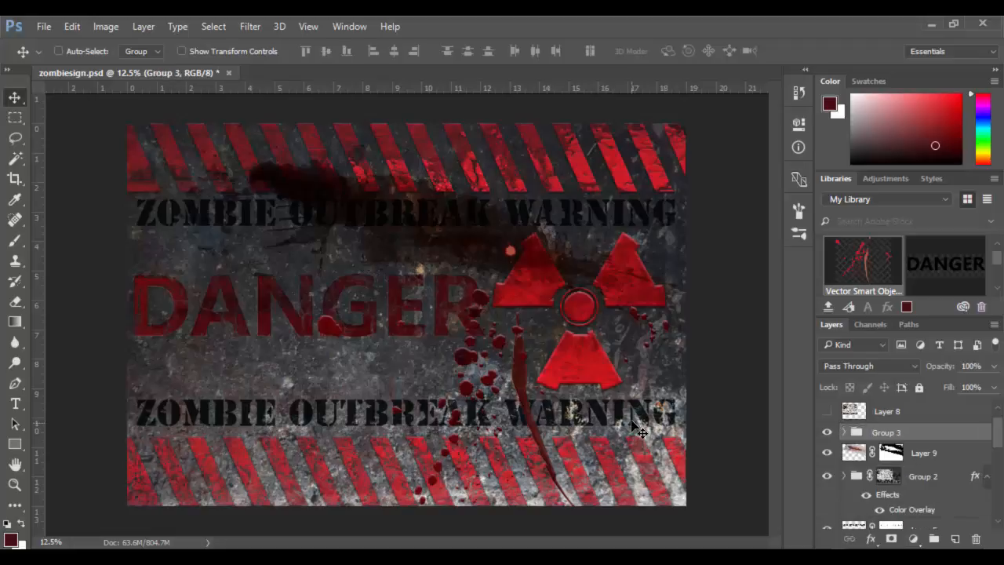
Step: Move the Group 3 blood splatters down and slightly left on the sign, and lower the group's opacity to 84%
left_click_drag(527, 363, 512, 407)
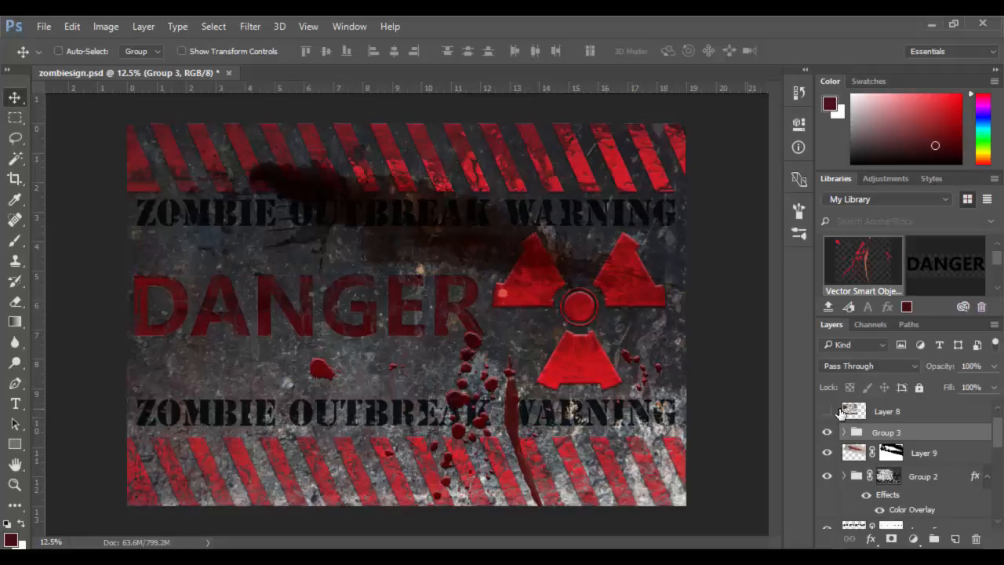
left_click(994, 366)
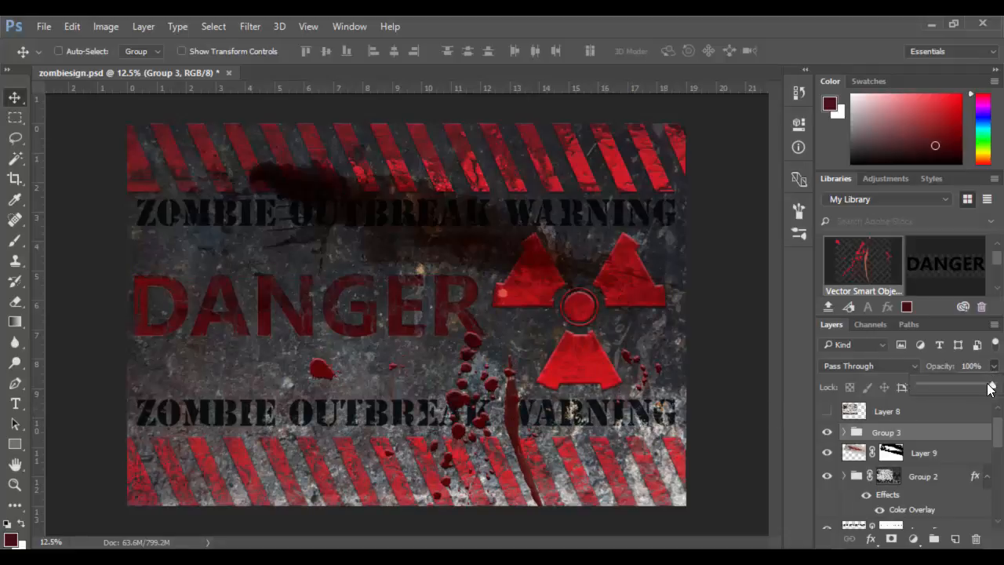
left_click_drag(991, 390, 969, 389)
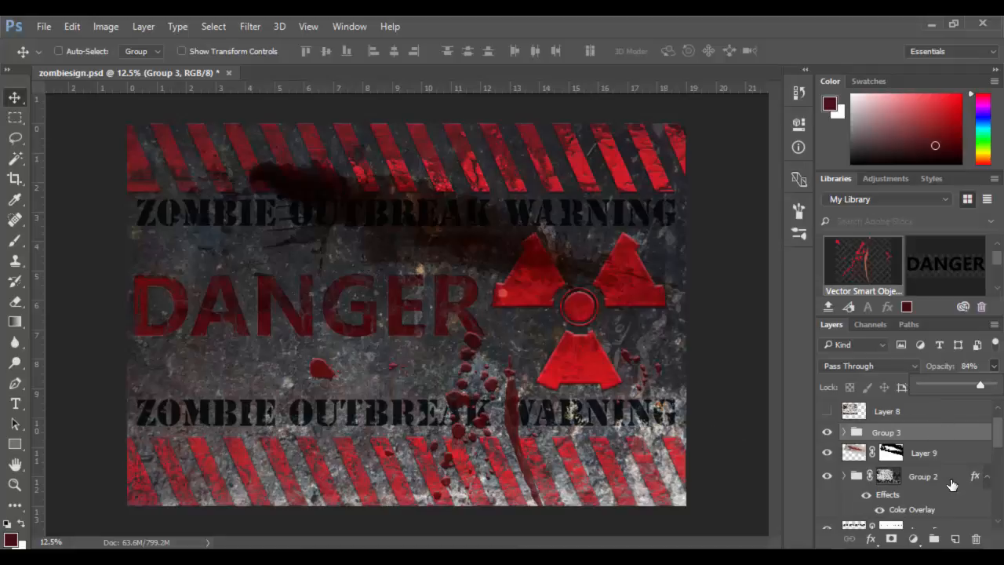
Step: Stamp a merged copy of all visible layers onto a new layer above Group 3 and hide all other layers
left_click(955, 539)
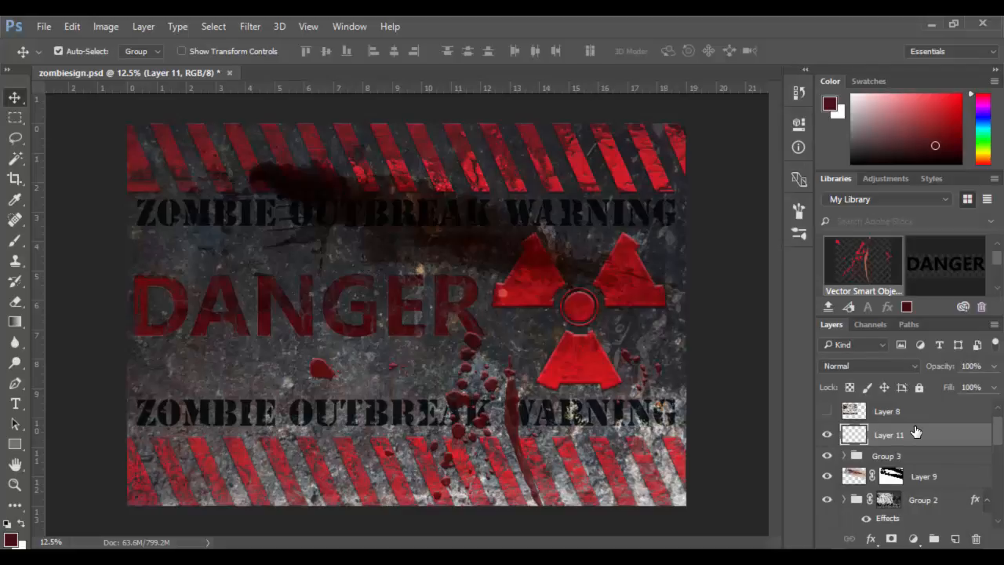
key("ctrl+shift+alt+e")
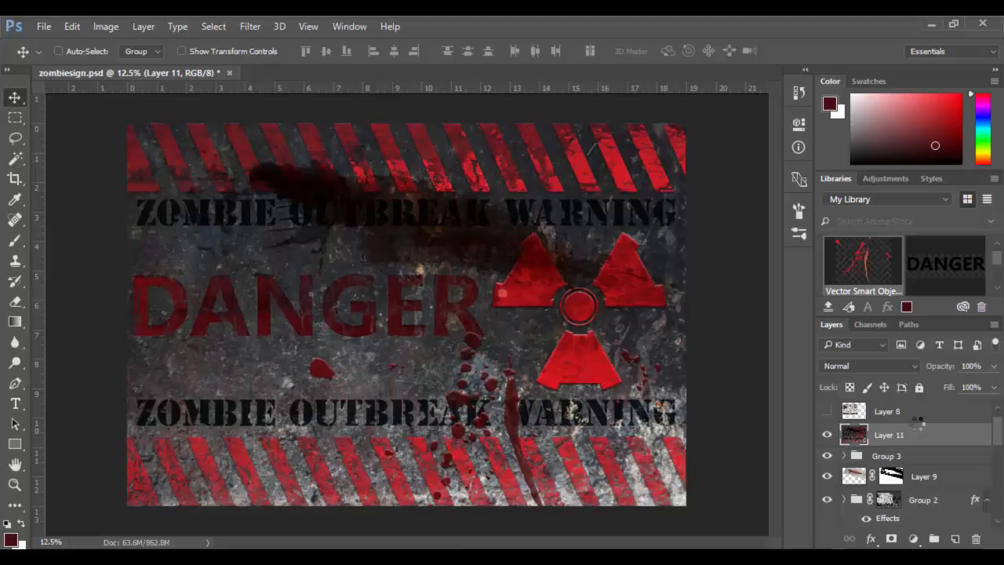
left_click(828, 436, "alt")
Step: Duplicate the merged Layer 11 as Layer 11 copy
right_click(936, 441)
left_click(702, 158)
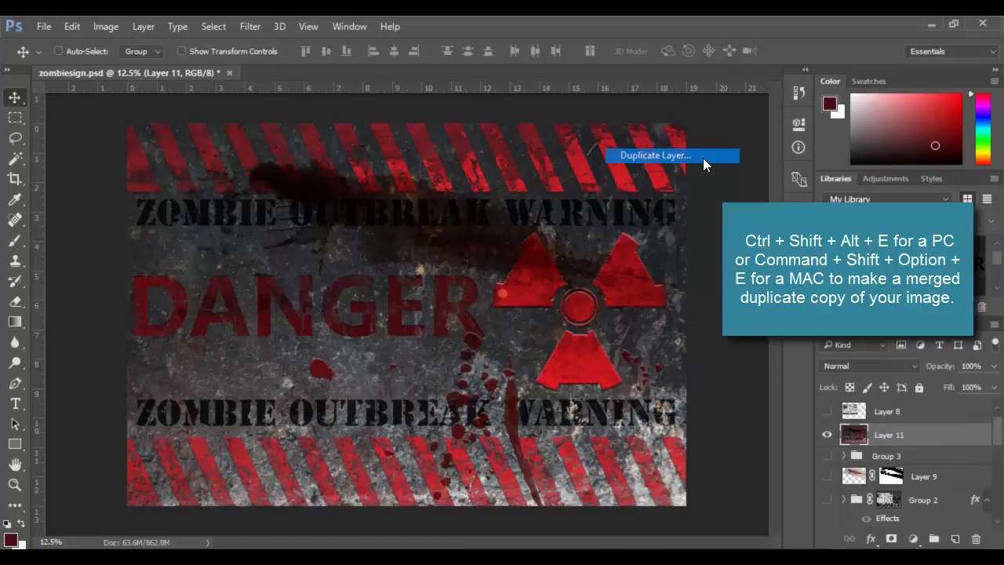
left_click(672, 197)
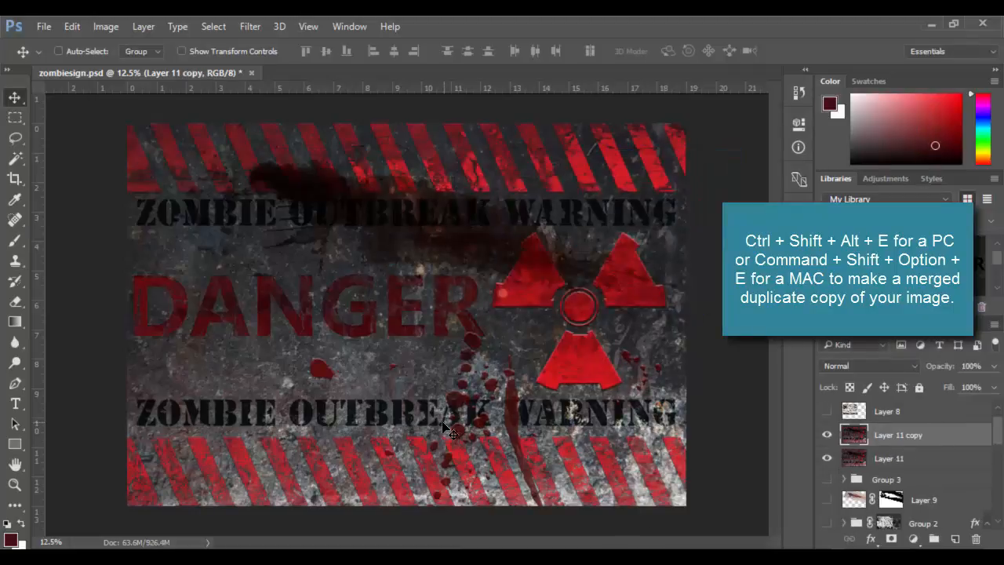
Step: Set up a soft round 1400 px brush with 0% hardness in Color Dodge mode
key("b")
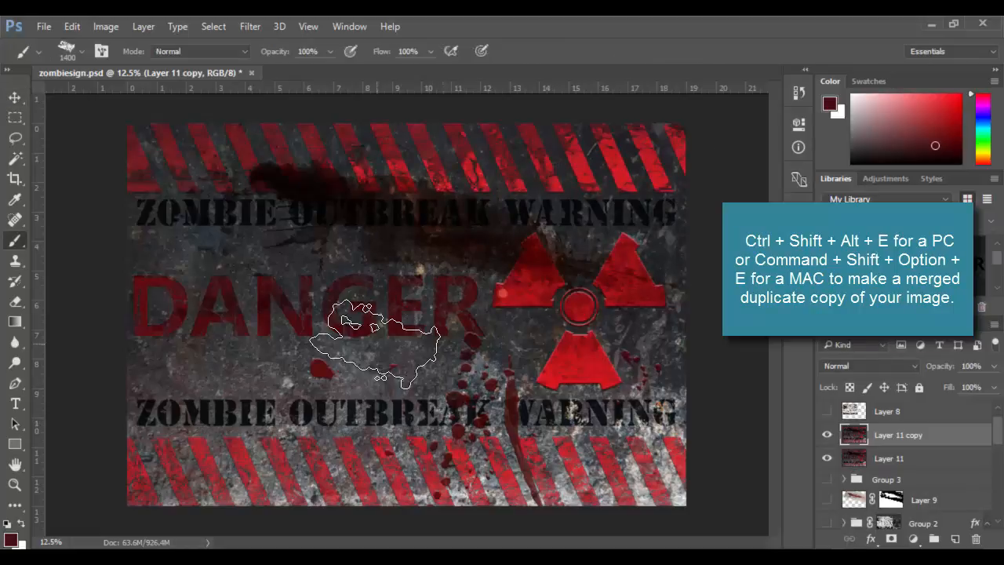
right_click(384, 350)
left_click(405, 446)
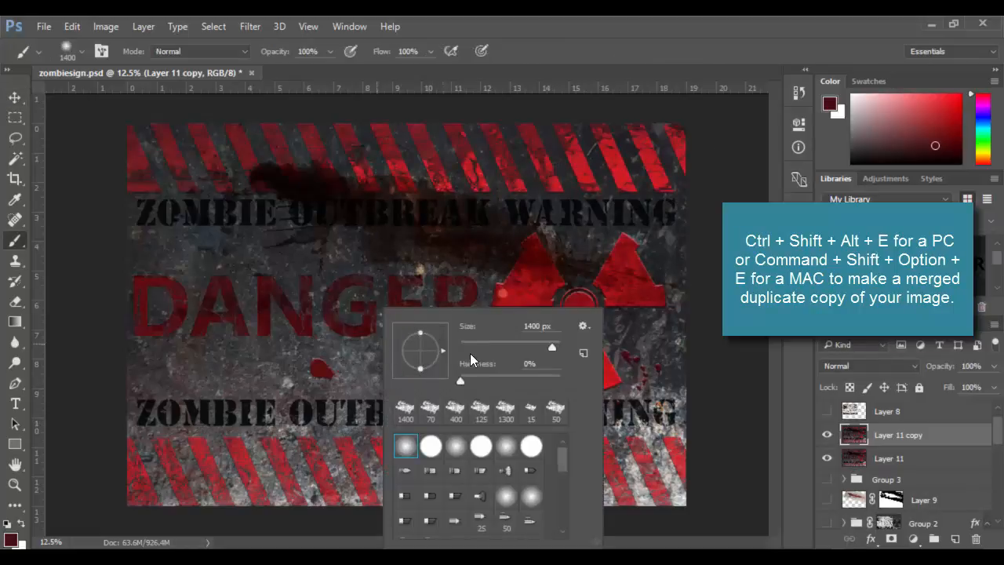
left_click(610, 64)
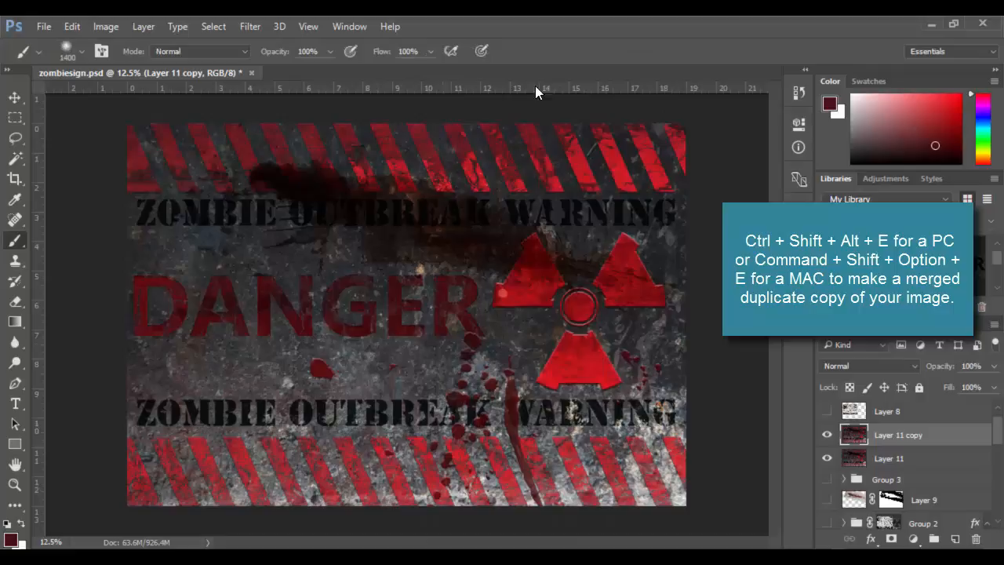
left_click(239, 52)
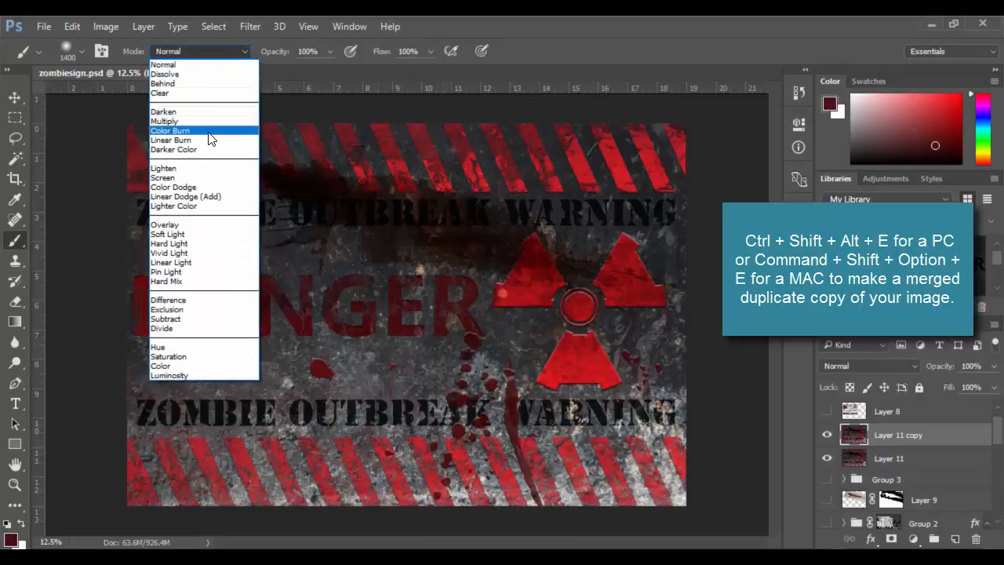
left_click(205, 186)
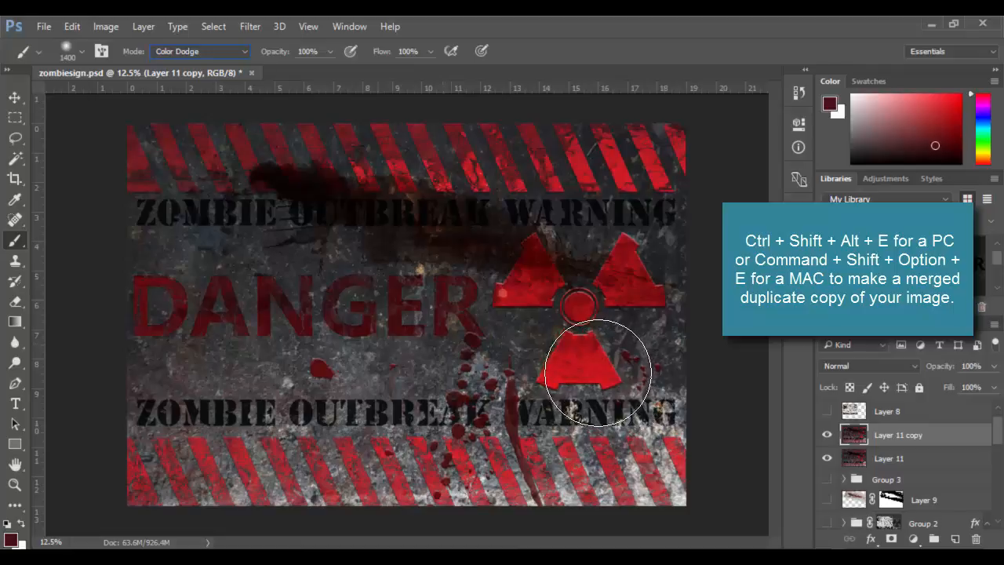
Step: Brighten the radiation symbol, lower stripes and upper-right stripes on Layer 11 copy with a sampled bright red at 20% brush opacity
left_click(625, 171, "alt")
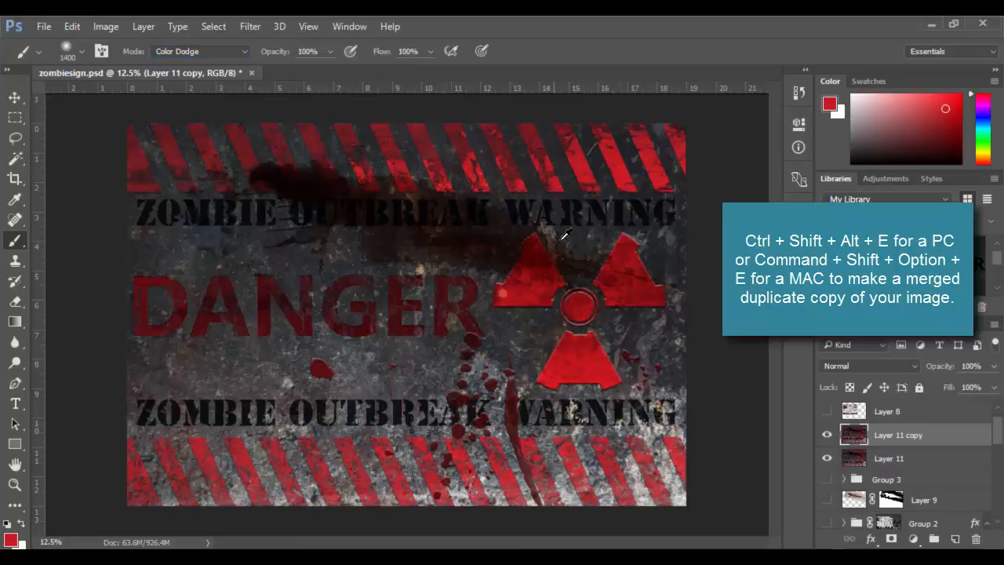
key("2")
mouse_move(532, 244)
left_mouse_down()
mouse_move(582, 325)
mouse_move(612, 333)
mouse_move(587, 384)
mouse_move(590, 435)
mouse_move(552, 384)
left_mouse_up()
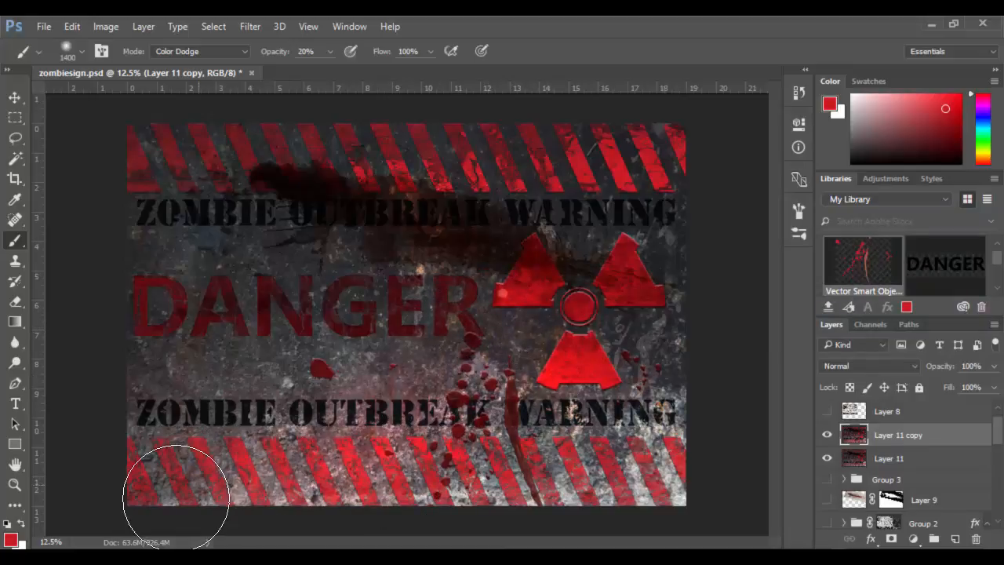
left_click_drag(123, 486, 345, 433)
mouse_move(479, 259)
left_mouse_down()
mouse_move(524, 238)
mouse_move(620, 157)
mouse_move(723, 132)
mouse_move(692, 184)
mouse_move(641, 175)
mouse_move(749, 132)
mouse_move(639, 178)
left_mouse_up()
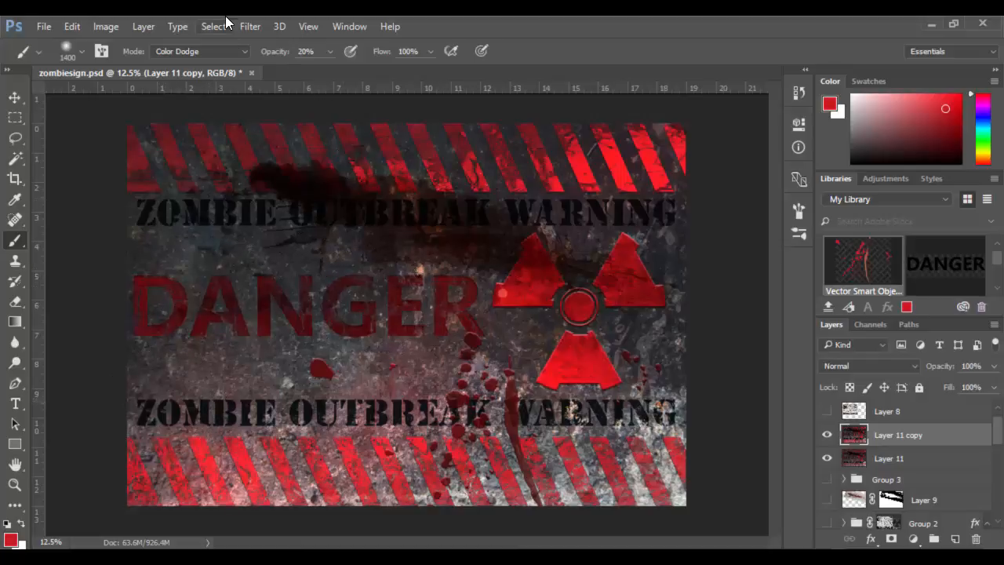
Step: Switch the brush to Color Burn, try a sampled dark red stroke at 20% opacity over the sign's upper-left area, and undo it
left_click(217, 53)
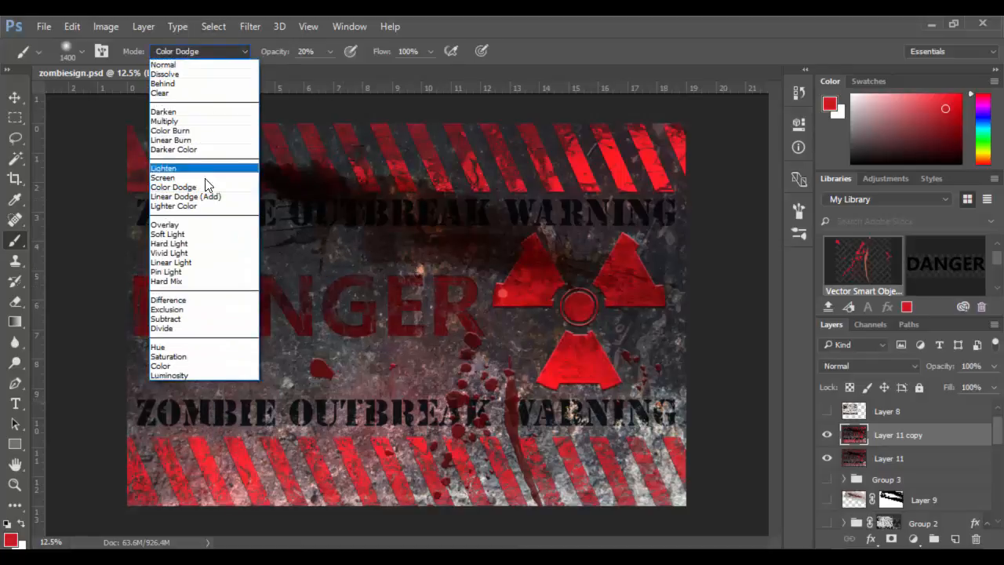
left_click(196, 130)
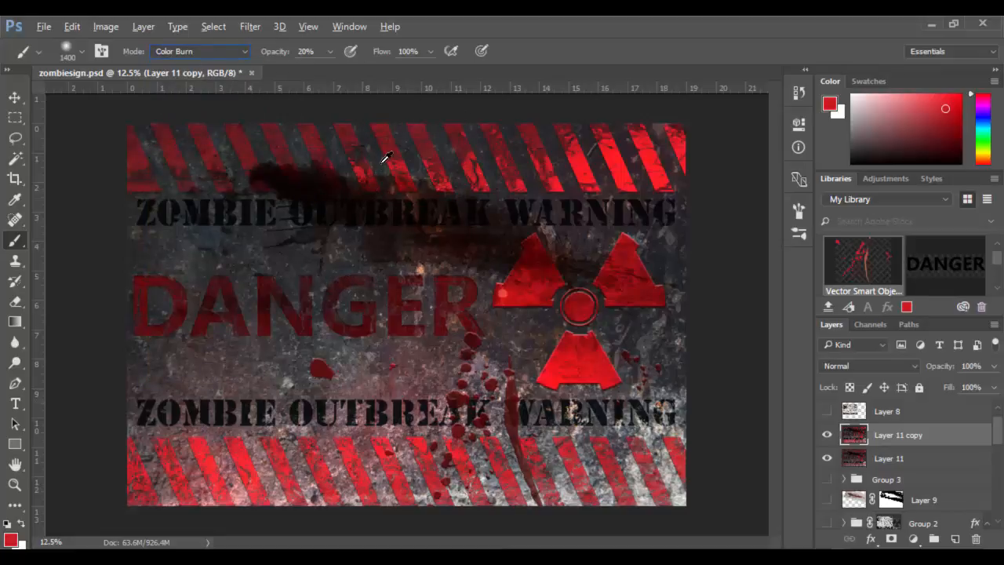
left_click(357, 127, "alt")
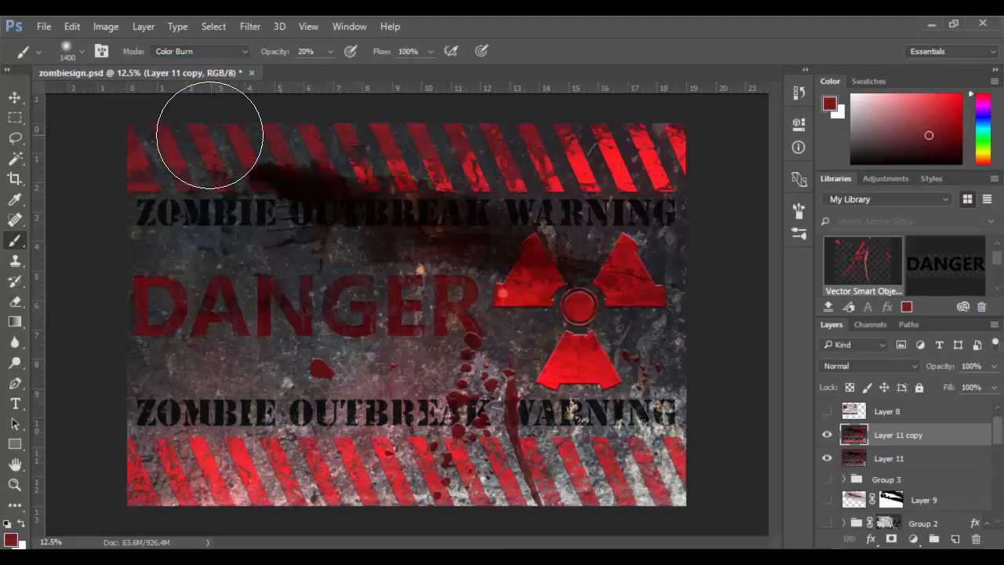
mouse_move(212, 118)
left_mouse_down()
mouse_move(189, 141)
mouse_move(138, 229)
mouse_move(175, 323)
mouse_move(296, 335)
left_mouse_up()
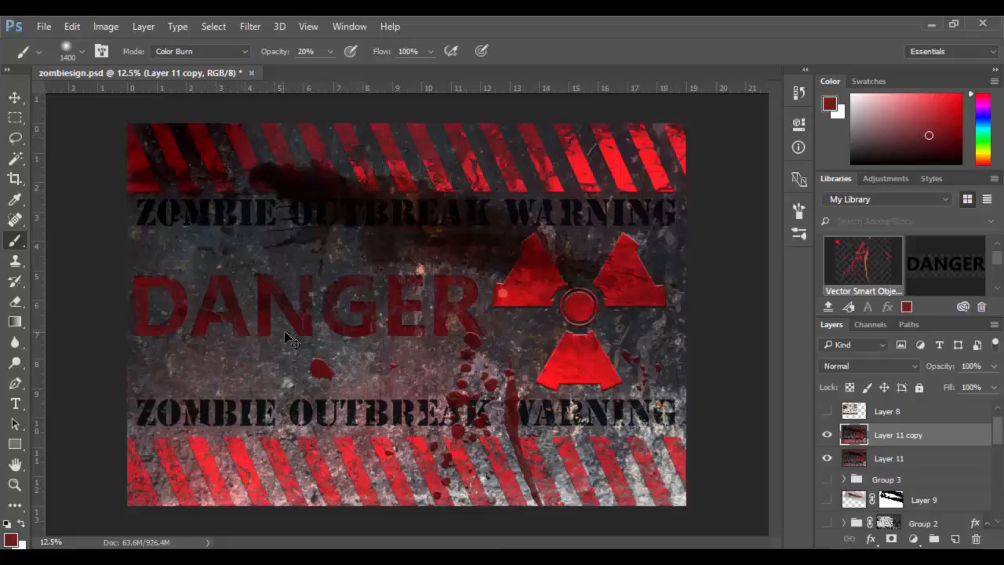
key("ctrl+z")
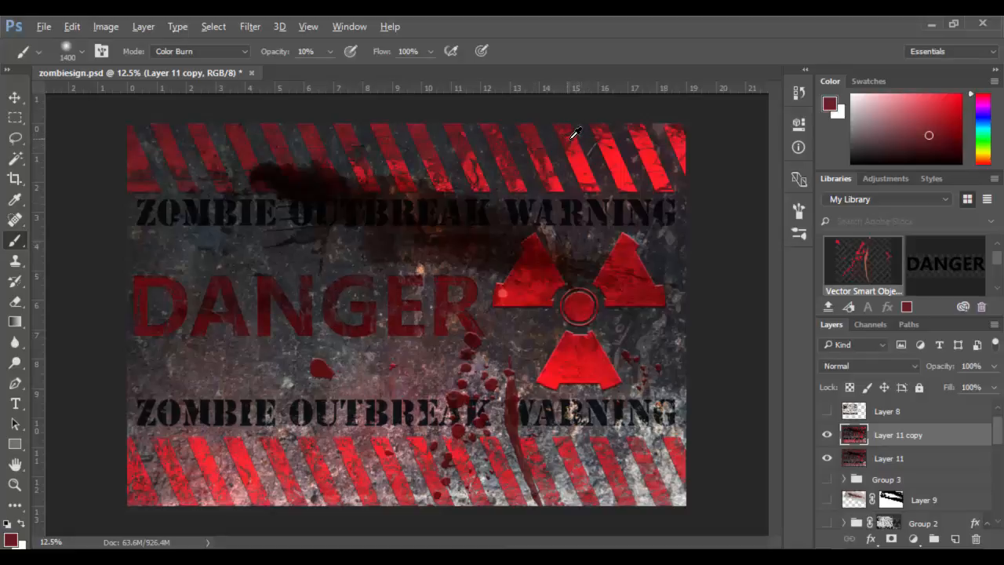
Step: Darken the sign's corners and side edges with dark red Color Burn strokes at 10% brush opacity, and undo the last stroke
mouse_move(202, 130)
left_mouse_down()
mouse_move(123, 228)
mouse_move(175, 341)
left_mouse_up()
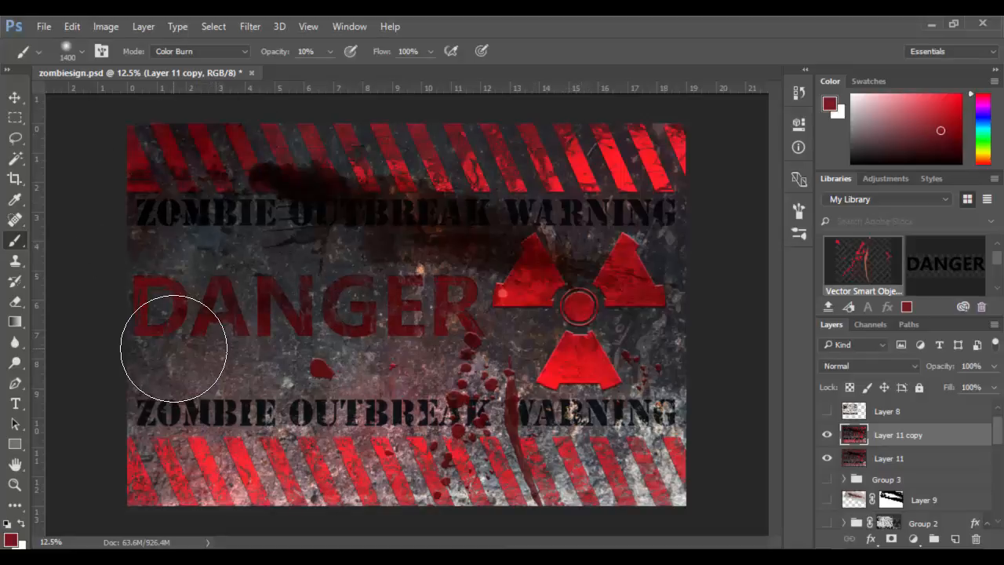
left_click(196, 484)
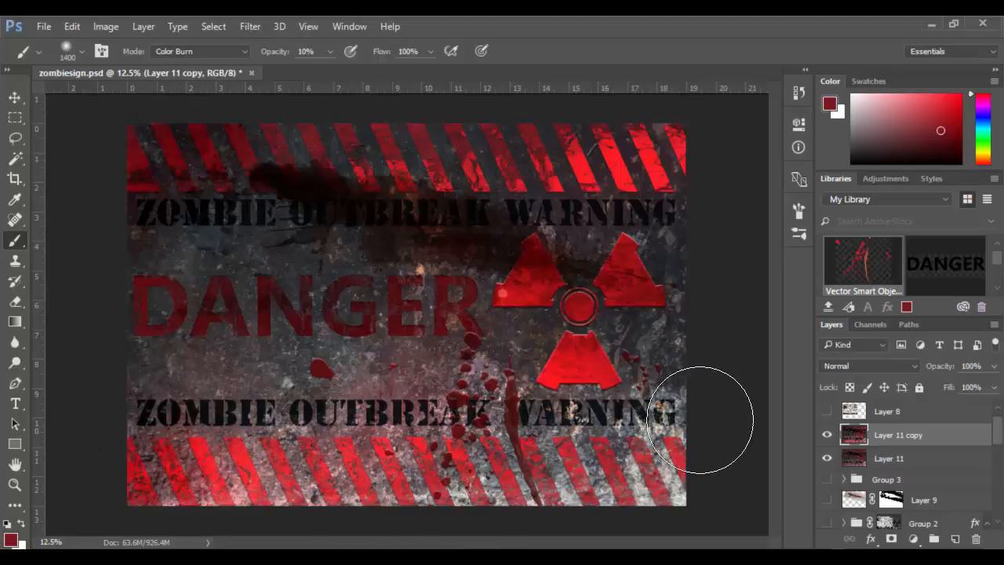
left_click(619, 465)
left_click_drag(688, 318, 642, 449)
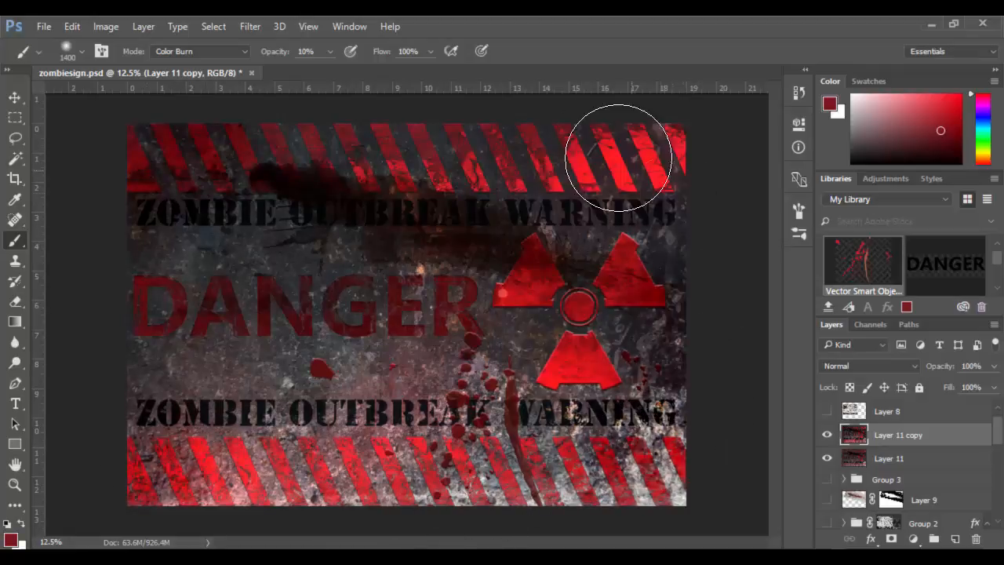
left_click_drag(603, 128, 585, 130)
left_click_drag(271, 298, 107, 330)
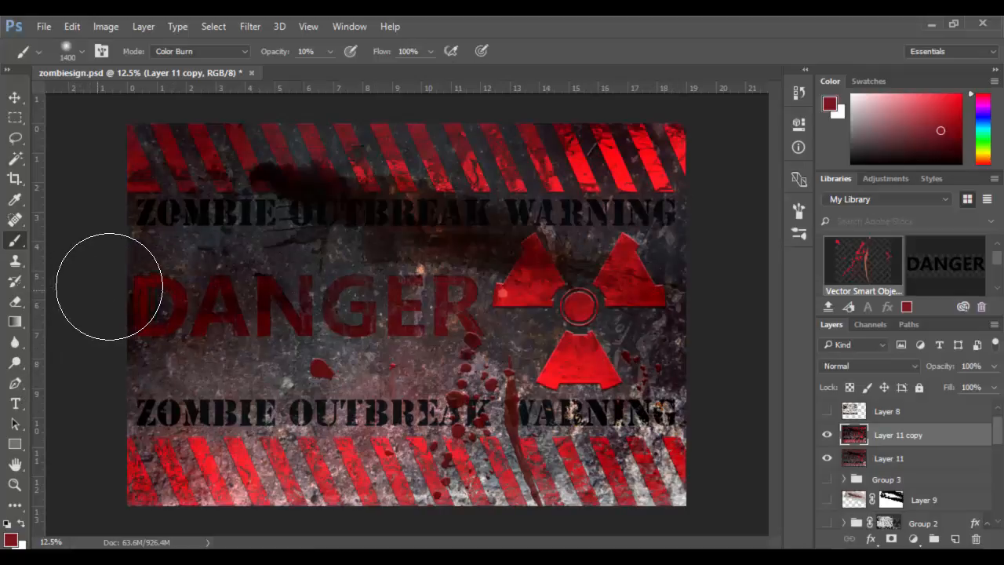
left_click_drag(419, 152, 541, 157)
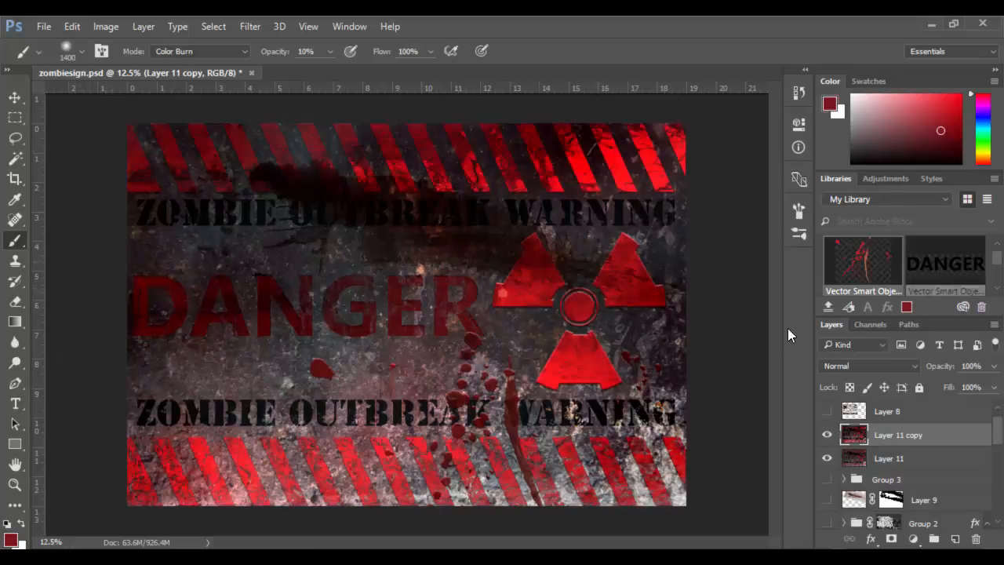
key("ctrl+z")
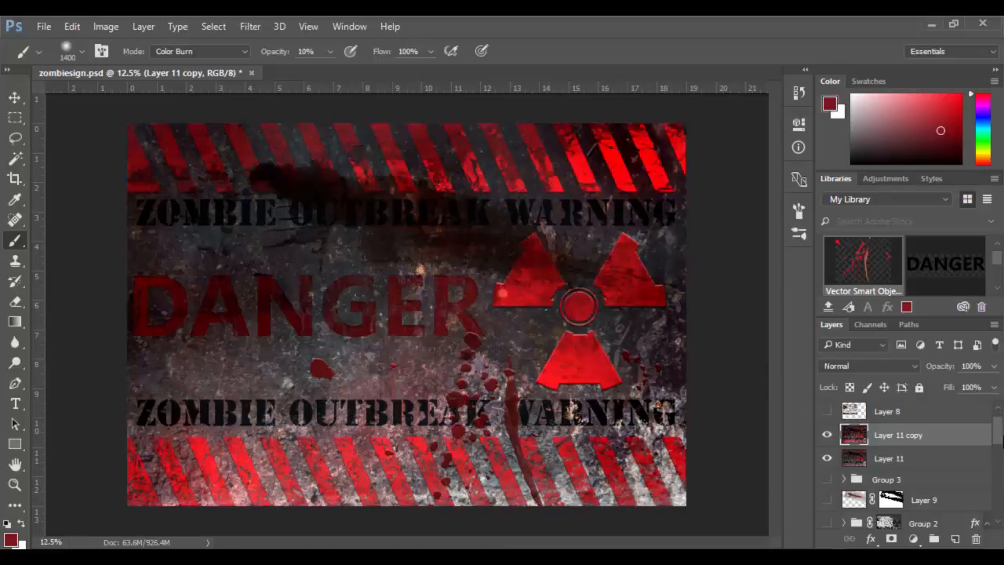
Step: Lower Layer 11 copy's opacity to 47%, toggling the layer's visibility to compare the painted effect with the original
left_click(998, 369)
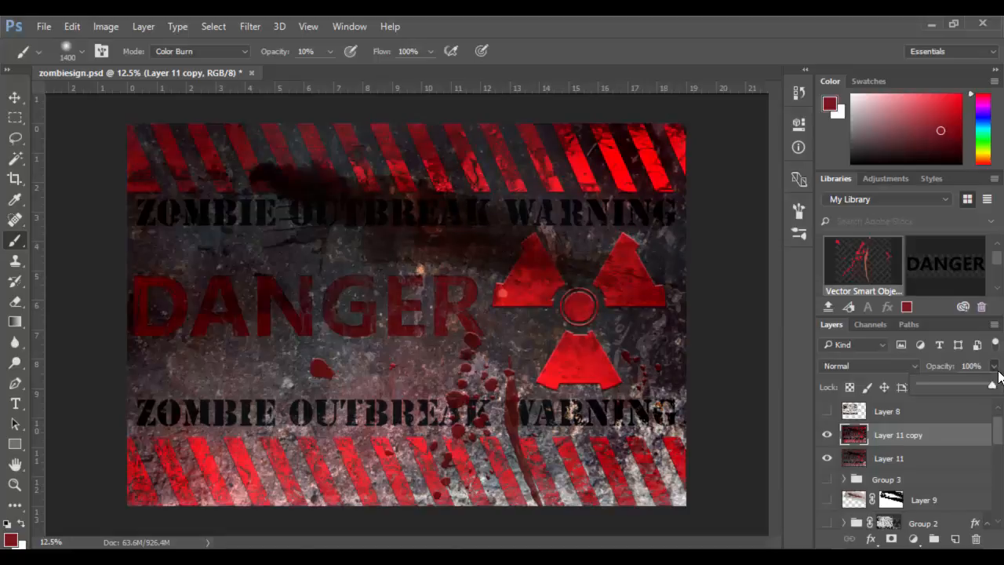
left_click_drag(990, 386, 970, 385)
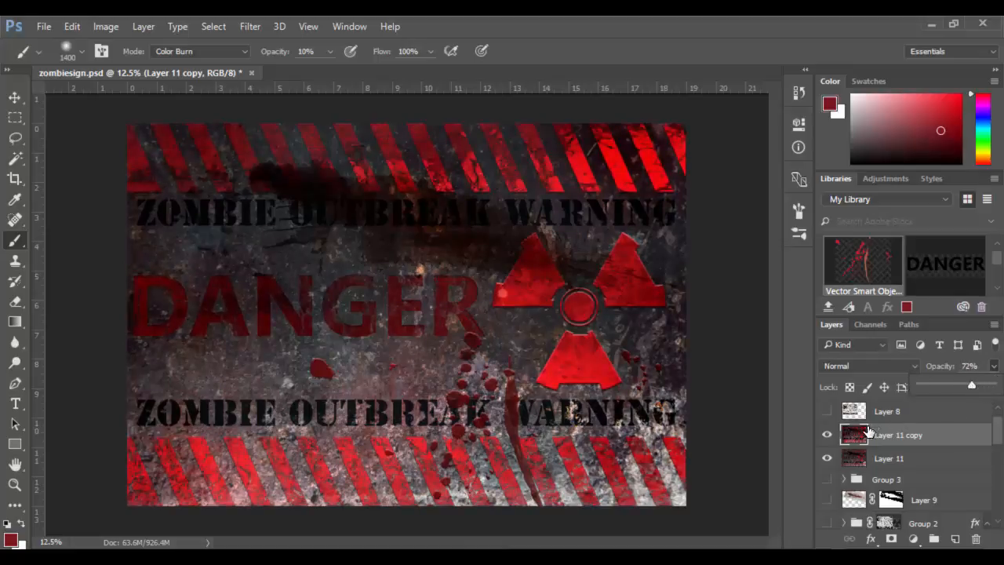
left_click(826, 436)
left_click(826, 435)
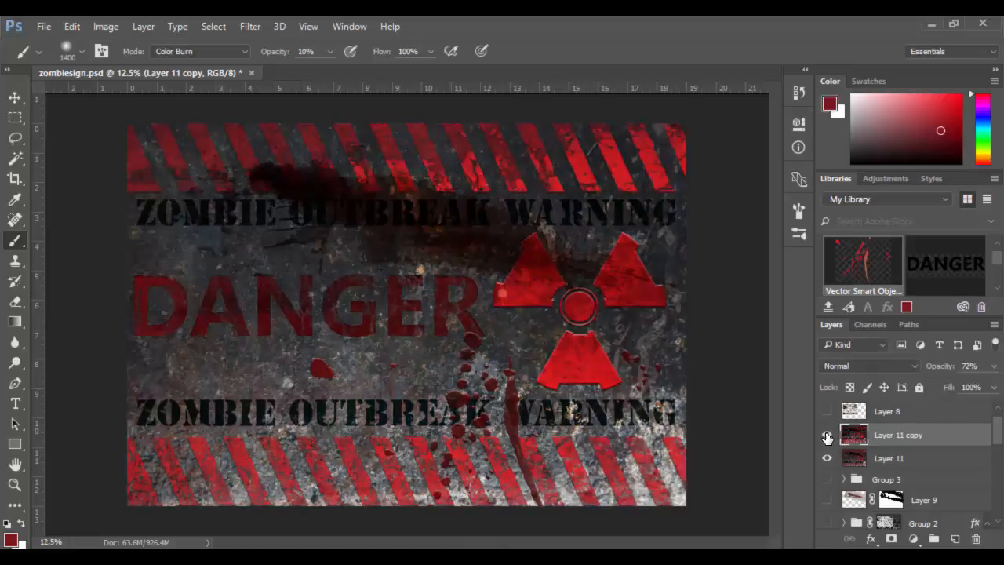
left_click(993, 369)
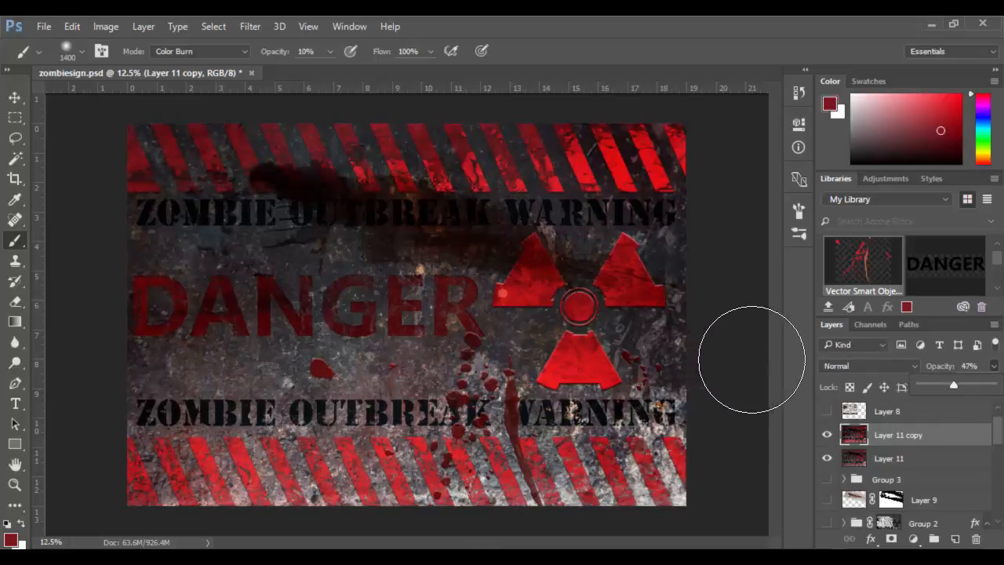
left_click(15, 97)
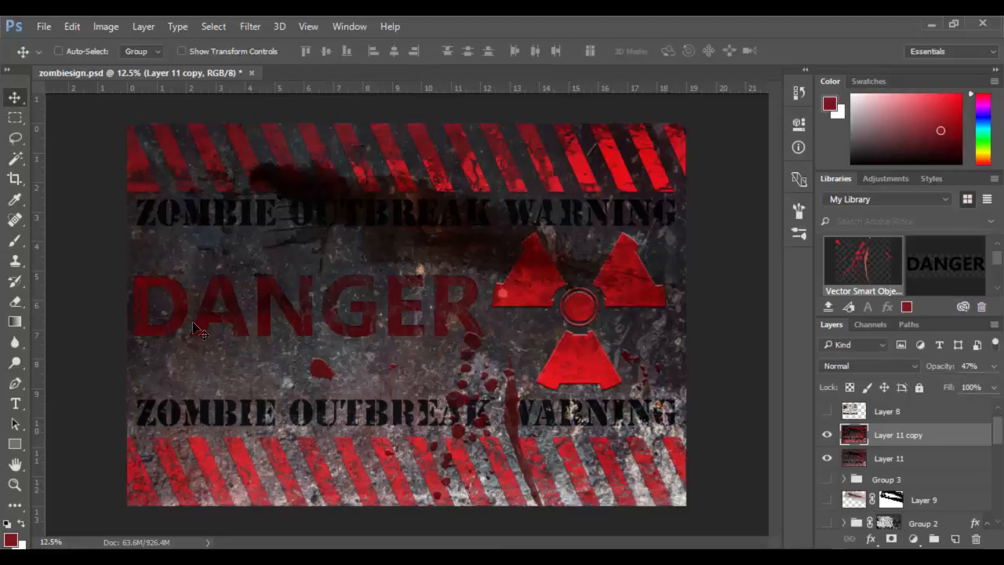
Step: View the finished sign enlarged in full-screen mode with the rulers hidden
key("z")
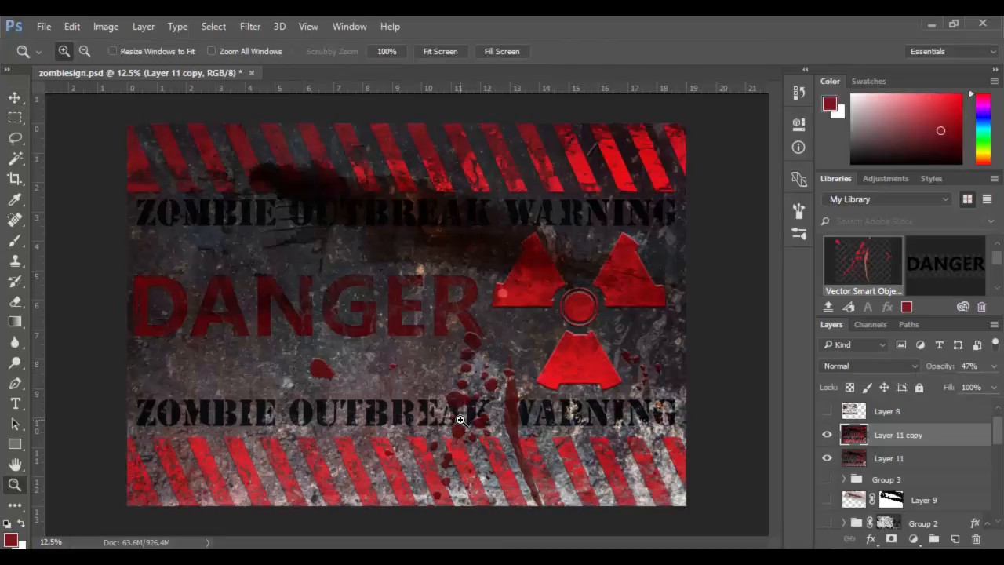
key("f")
key("f")
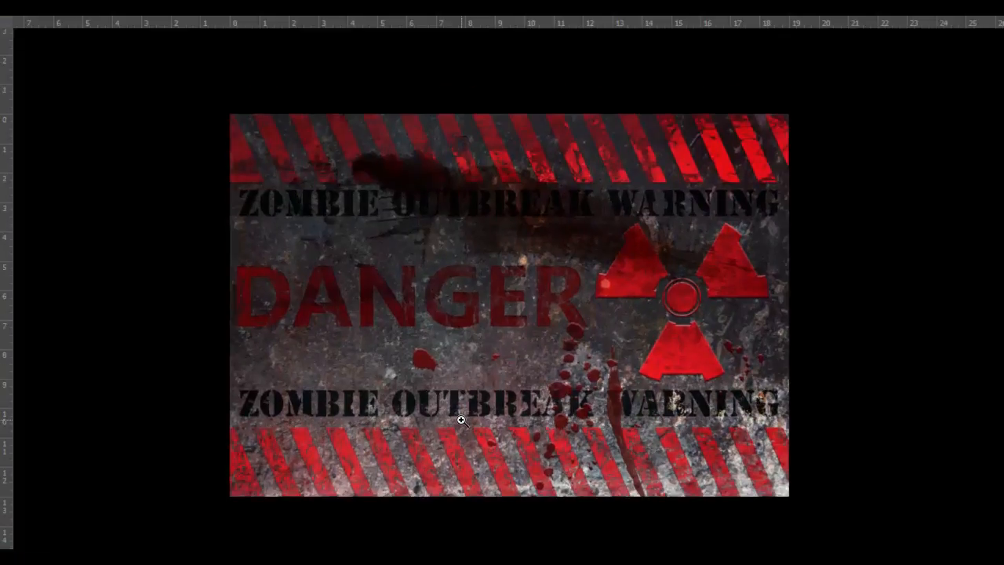
key("ctrl+r")
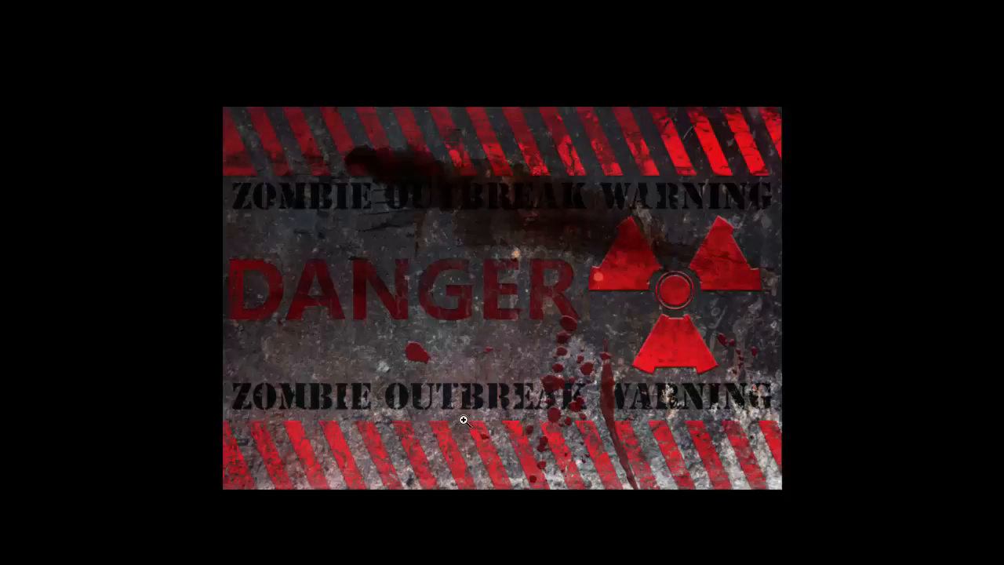
left_click(462, 420)
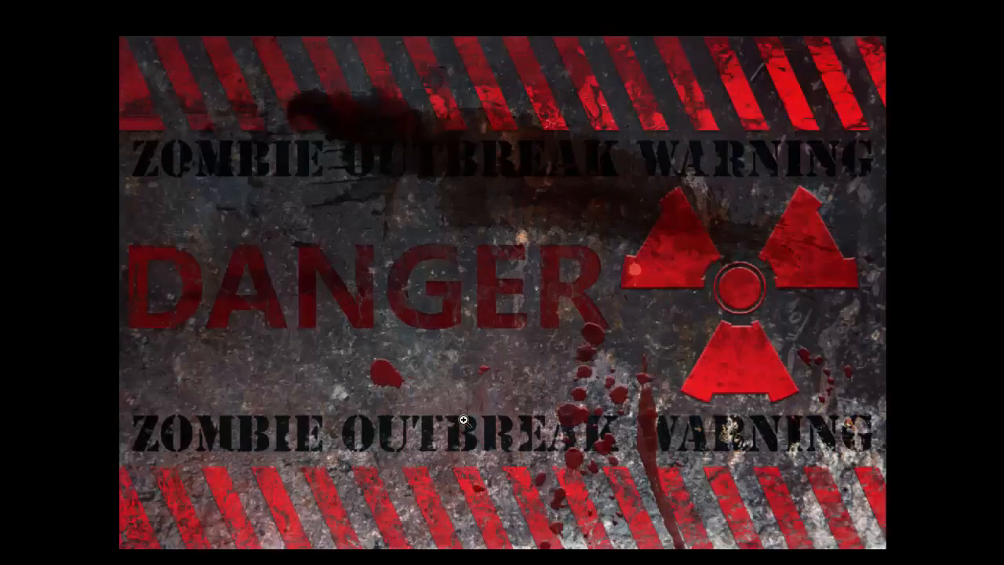